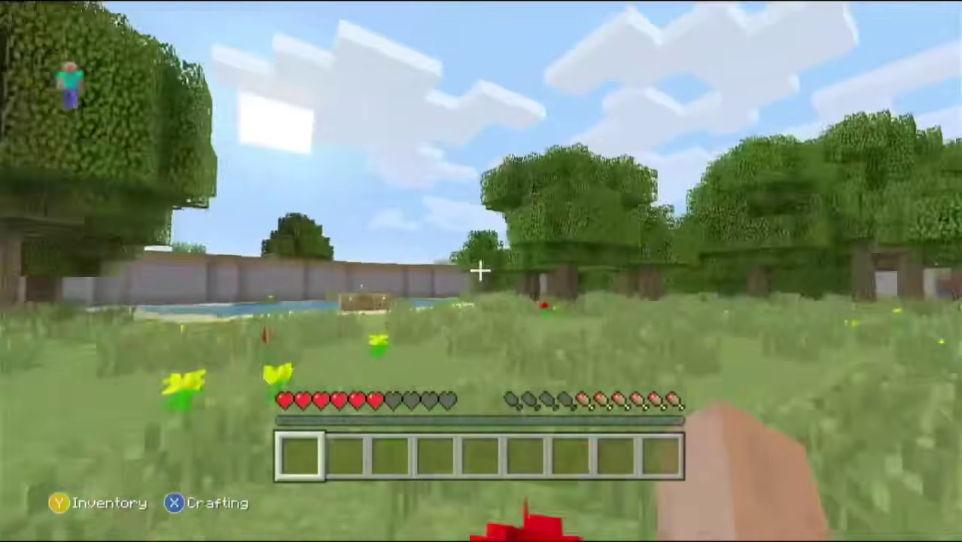
Switch the character to a front-facing third-person view and look through the pause, crafting and inventory screens.
{"action": "key", "text": "F5"}
{"action": "key", "text": "F5"}
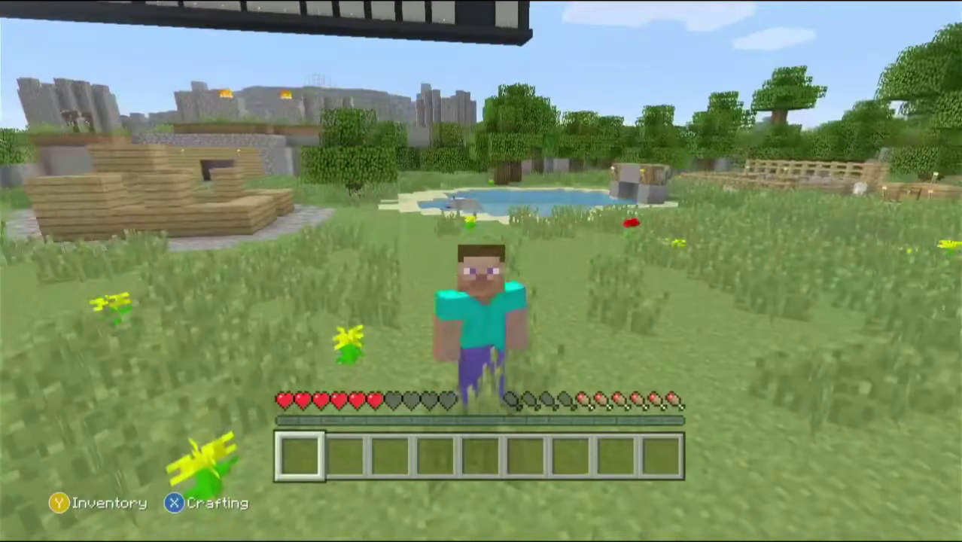
{"action": "key", "text": "Escape"}
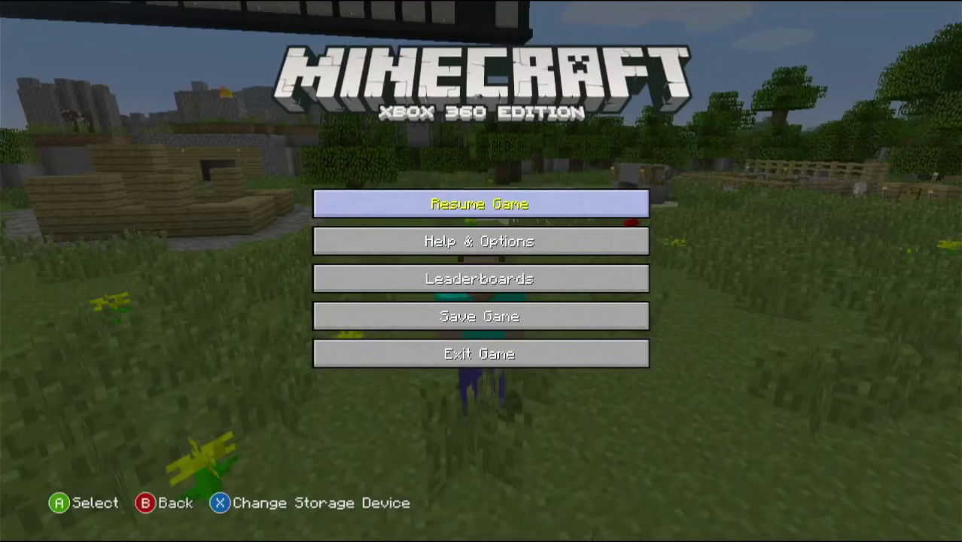
{"action": "key", "text": "Return"}
{"action": "key", "text": "x"}
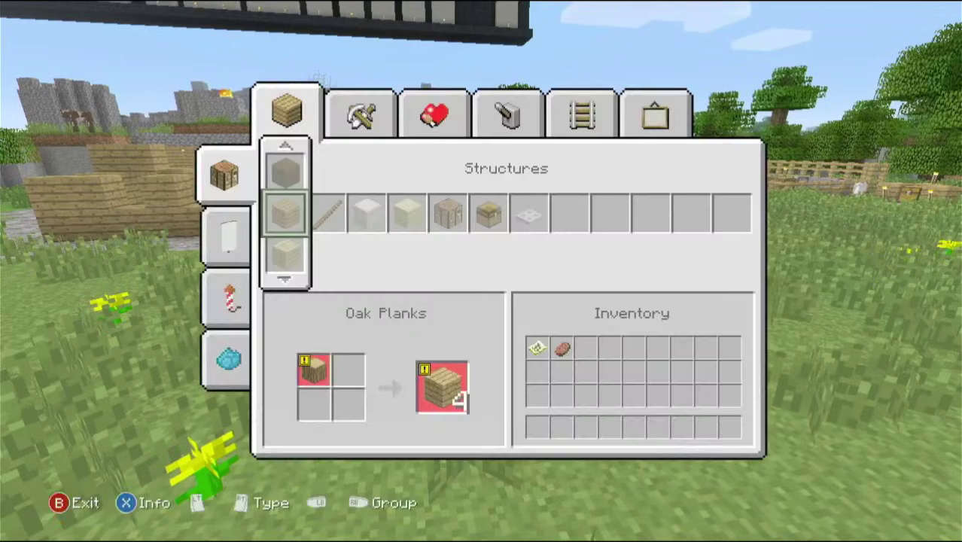
{"action": "key", "text": "Escape"}
{"action": "key", "text": "y"}
{"action": "key", "text": "Escape"}
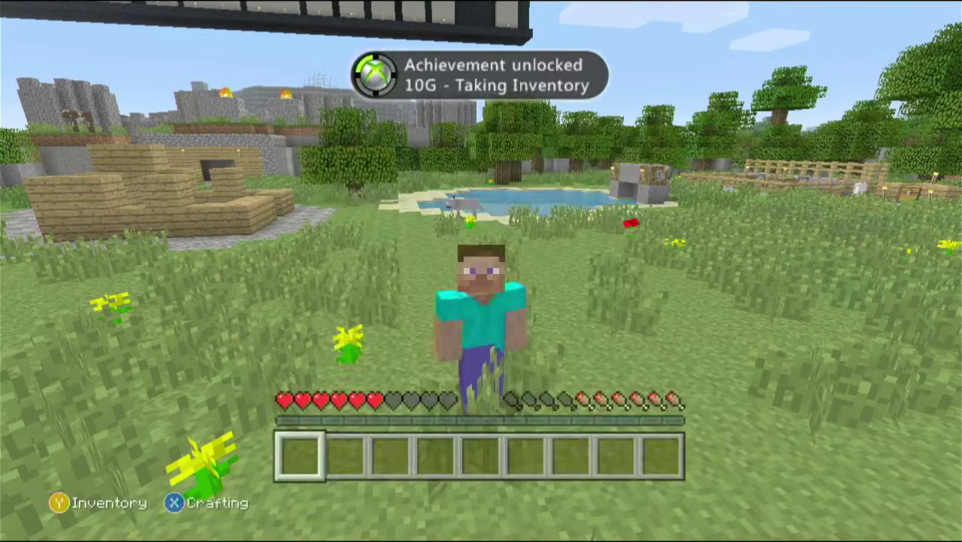
{"action": "key", "text": "Left"}
Exit the current world to the main menu without saving its progress.
{"action": "key", "text": "Escape"}
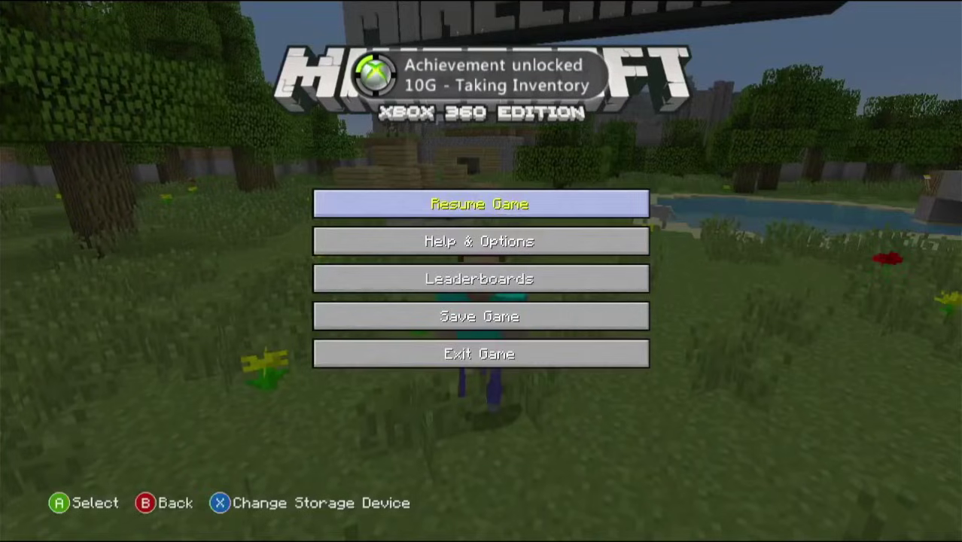
{"action": "key", "text": "Down"}
{"action": "key", "text": "Down"}
{"action": "key", "text": "Down"}
{"action": "key", "text": "Down"}
{"action": "key", "text": "Return"}
{"action": "key", "text": "Down"}
{"action": "key", "text": "Down"}
{"action": "key", "text": "Return"}
{"action": "key", "text": "Down"}
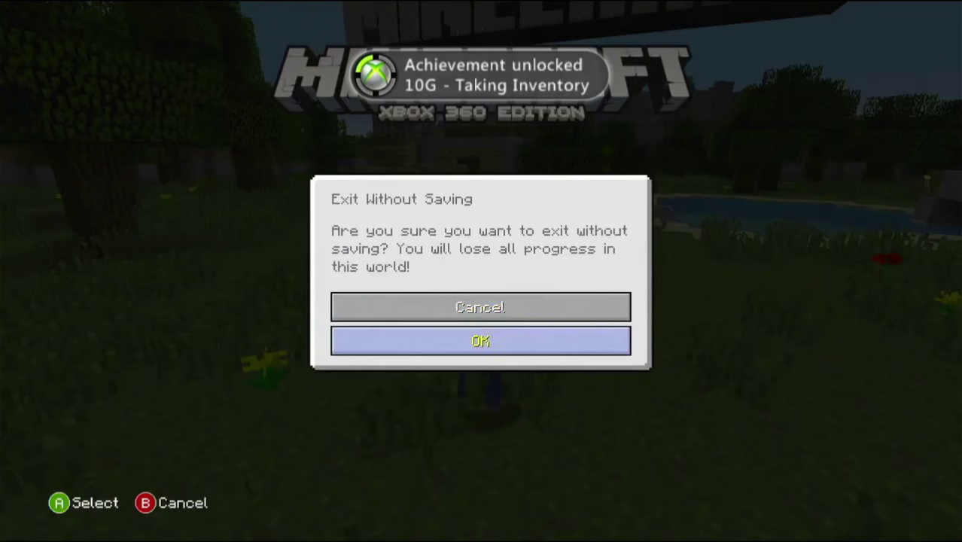
{"action": "key", "text": "Return"}
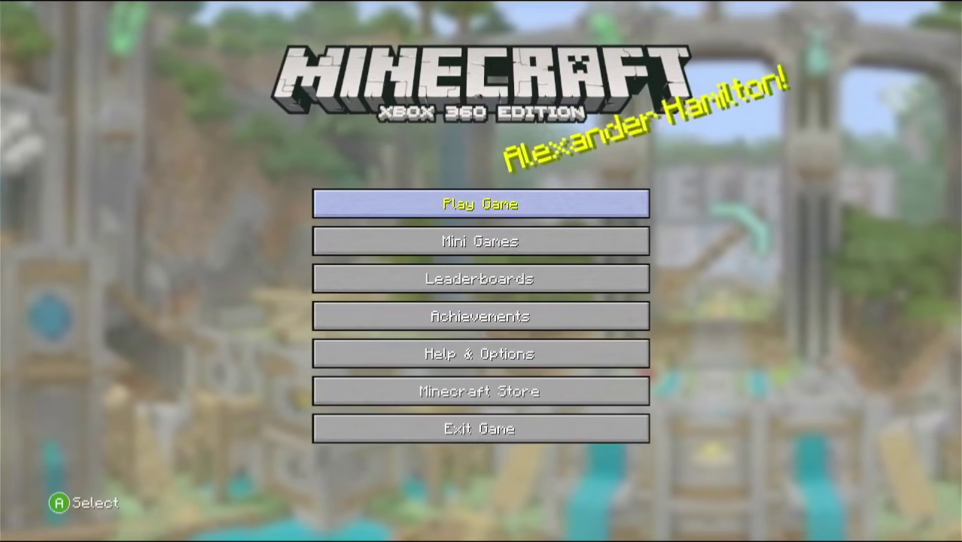
Leave Minecraft for the Xbox 360 dashboard and open the console's system settings.
{"action": "key", "text": "Return"}
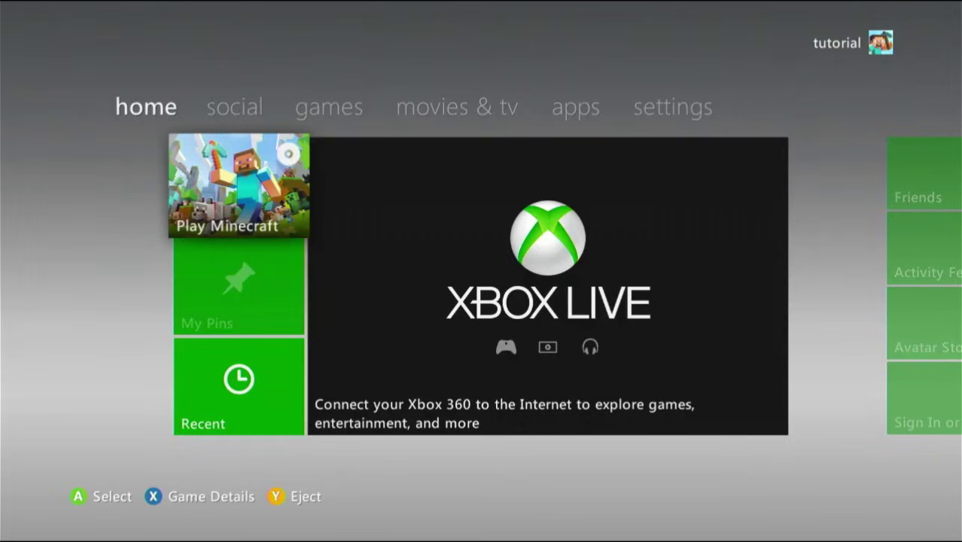
{"action": "key", "text": "Right"}
{"action": "key", "text": "Right"}
{"action": "key", "text": "Right"}
{"action": "key", "text": "Right"}
{"action": "key", "text": "Right"}
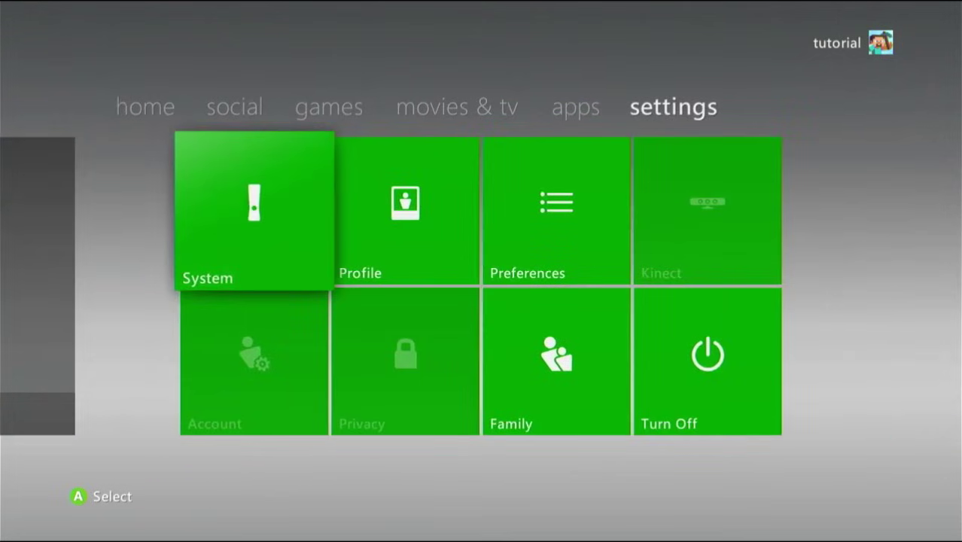
{"action": "key", "text": "Return"}
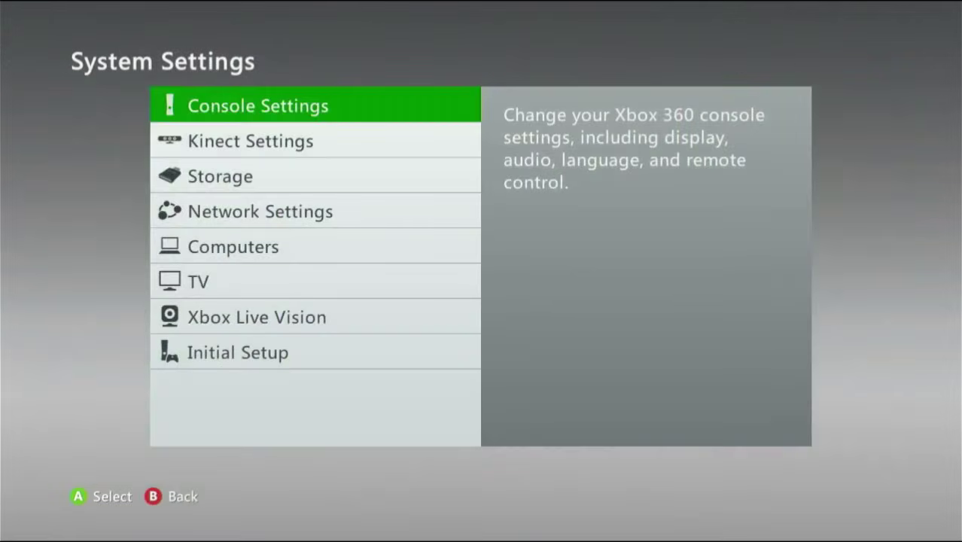
{"action": "key", "text": "Escape"}
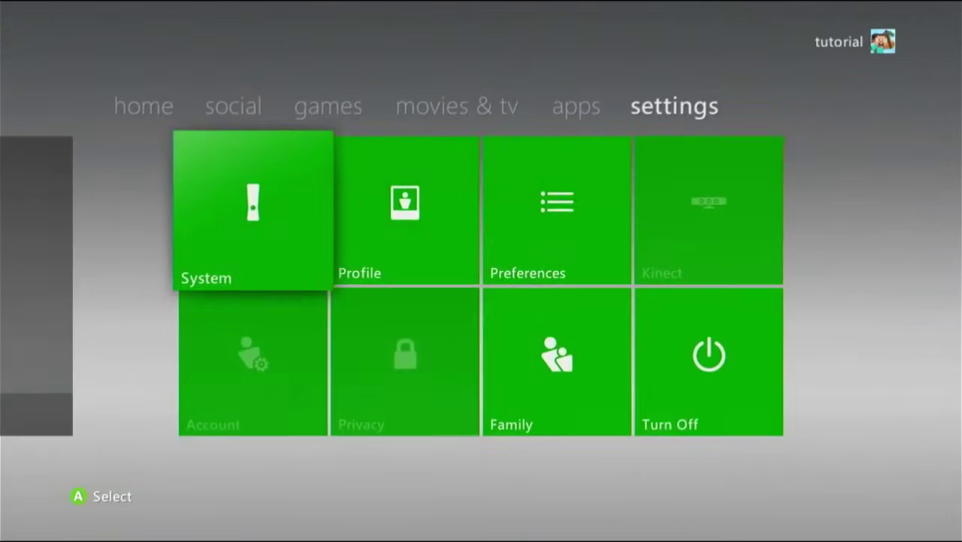
{"action": "key", "text": "Left"}
{"action": "key", "text": "Right"}
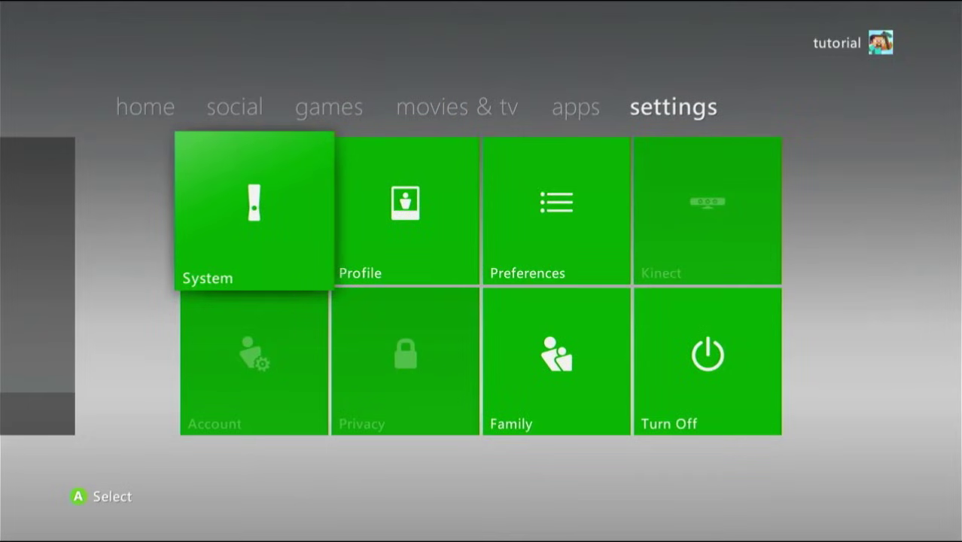
{"action": "key", "text": "Return"}
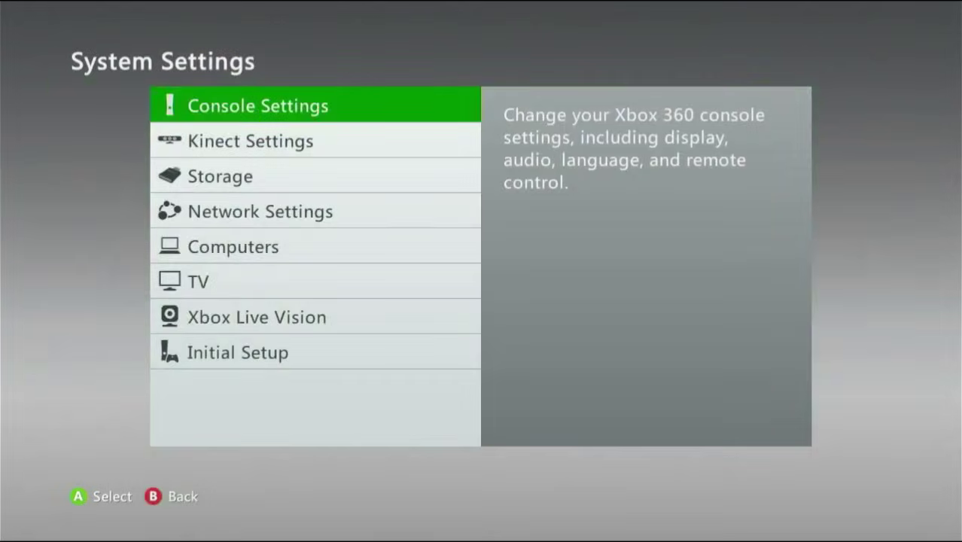
Open the Minecraft content stored under Games and Apps across all storage devices.
{"action": "key", "text": "Down"}
{"action": "key", "text": "Down"}
{"action": "key", "text": "Return"}
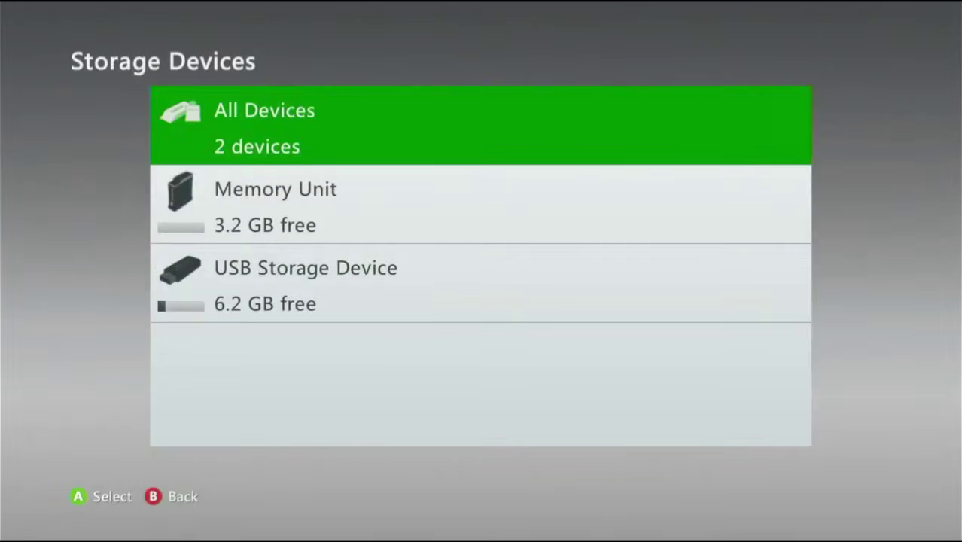
{"action": "key", "text": "Down"}
{"action": "key", "text": "Down"}
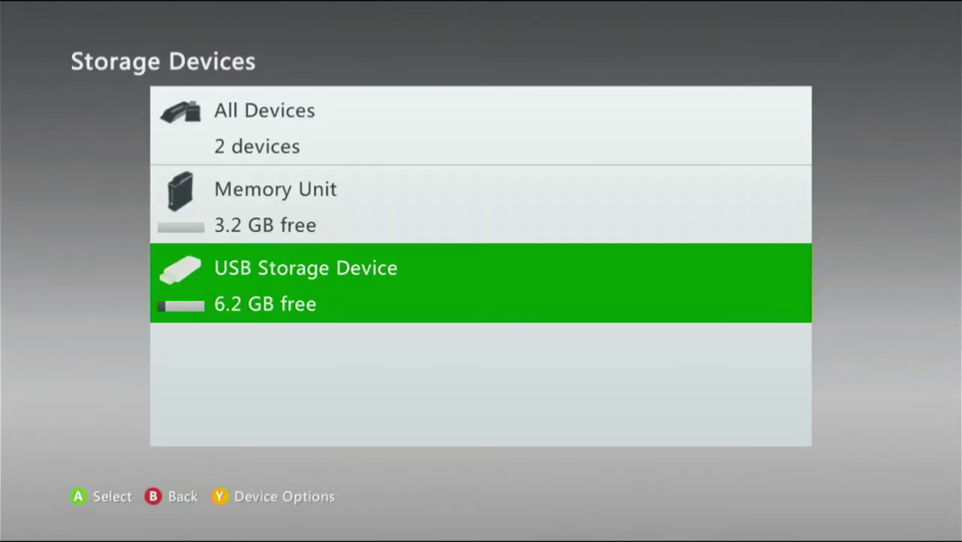
{"action": "key", "text": "Up"}
{"action": "key", "text": "Up"}
{"action": "key", "text": "Return"}
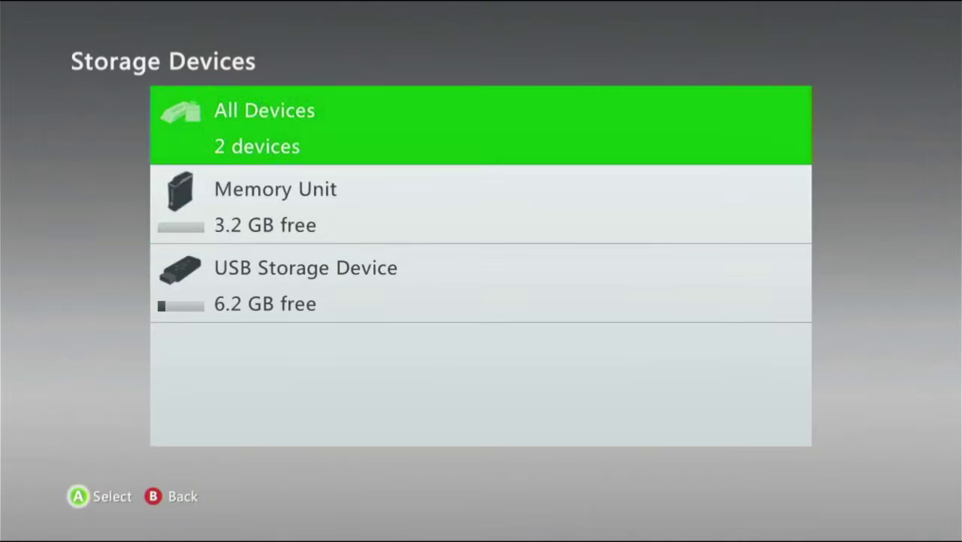
{"action": "key", "text": "Return"}
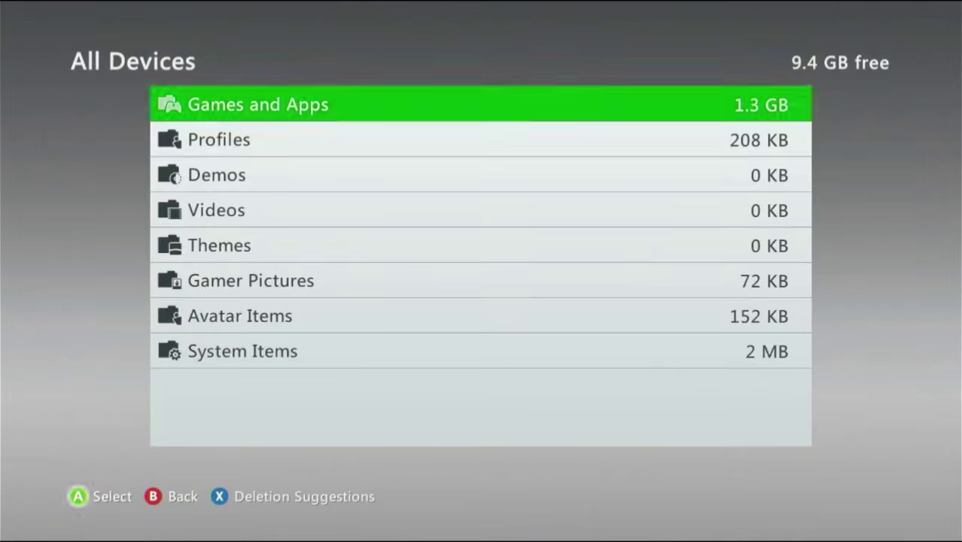
{"action": "key", "text": "Return"}
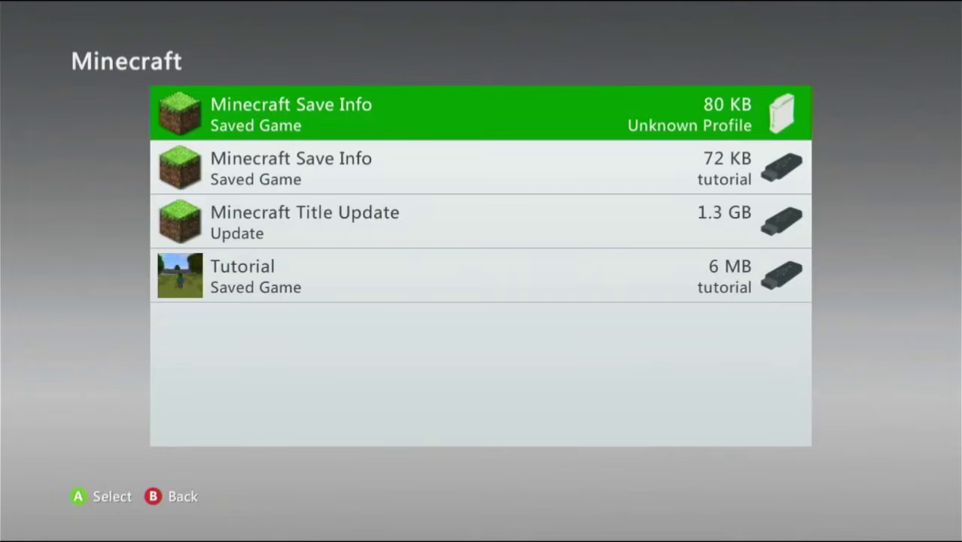
Delete the Minecraft Title Update from the USB storage device.
{"action": "key", "text": "Down"}
{"action": "key", "text": "Down"}
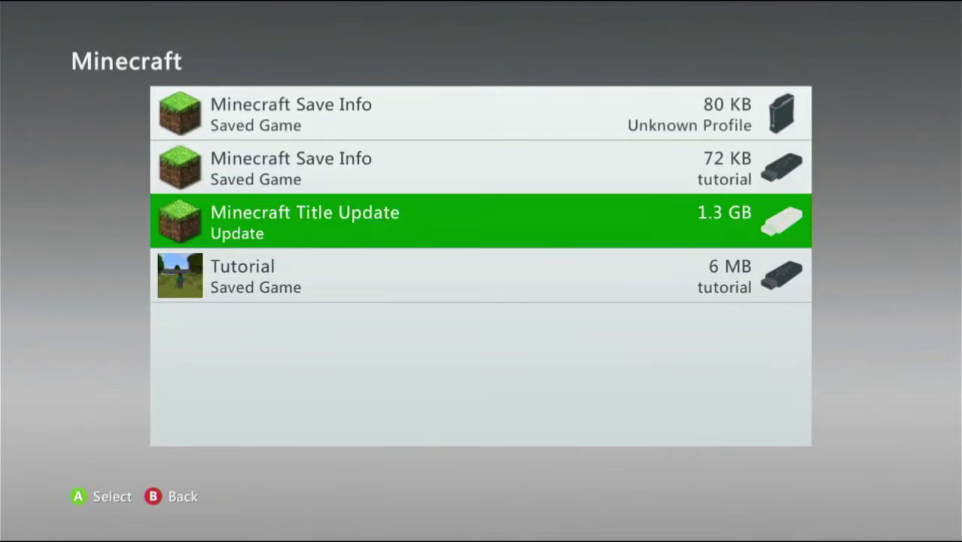
{"action": "key", "text": "Return"}
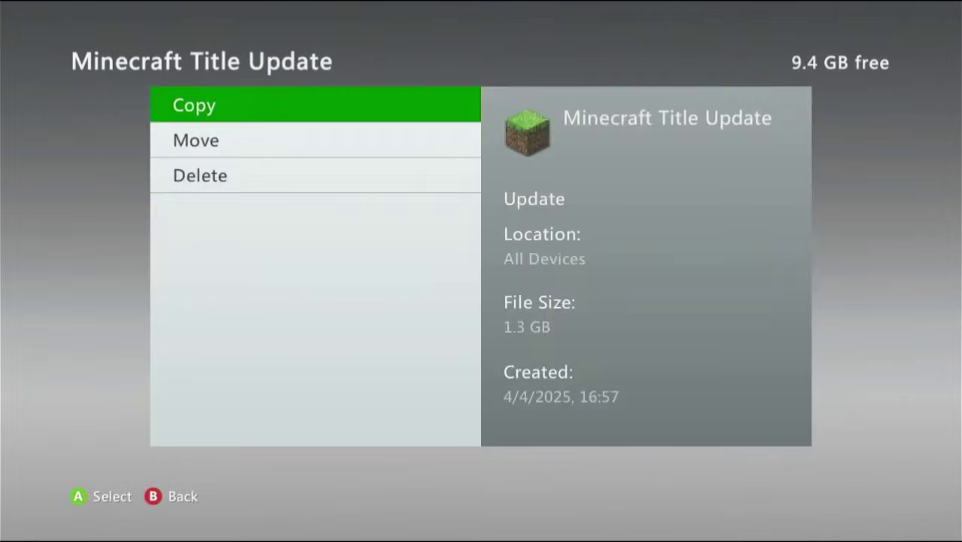
{"action": "key", "text": "Down"}
{"action": "key", "text": "Down"}
{"action": "key", "text": "Return"}
{"action": "key", "text": "Up"}
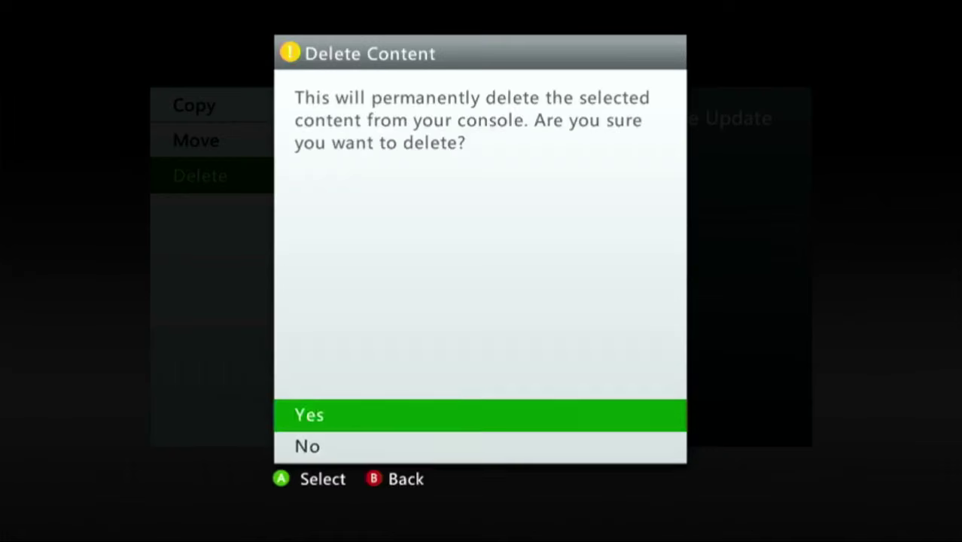
{"action": "key", "text": "Return"}
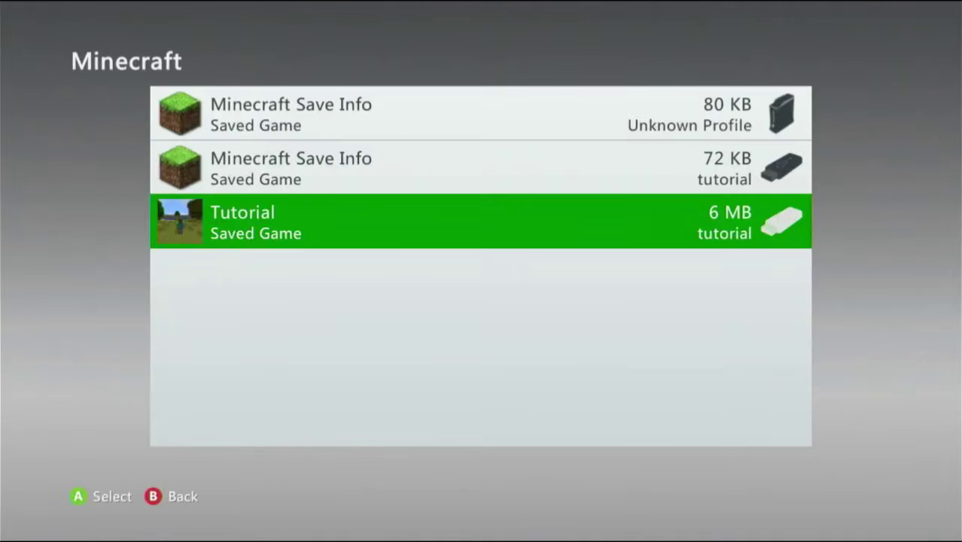
Relaunch Minecraft without updating it and dismiss the start-up notices.
{"action": "key", "text": "super"}
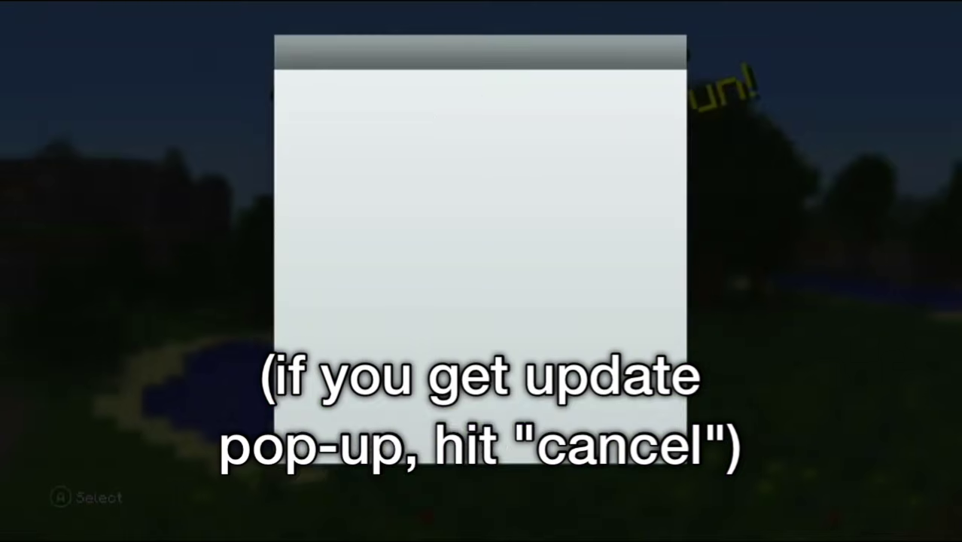
{"action": "key", "text": "Escape"}
{"action": "key", "text": "Return"}
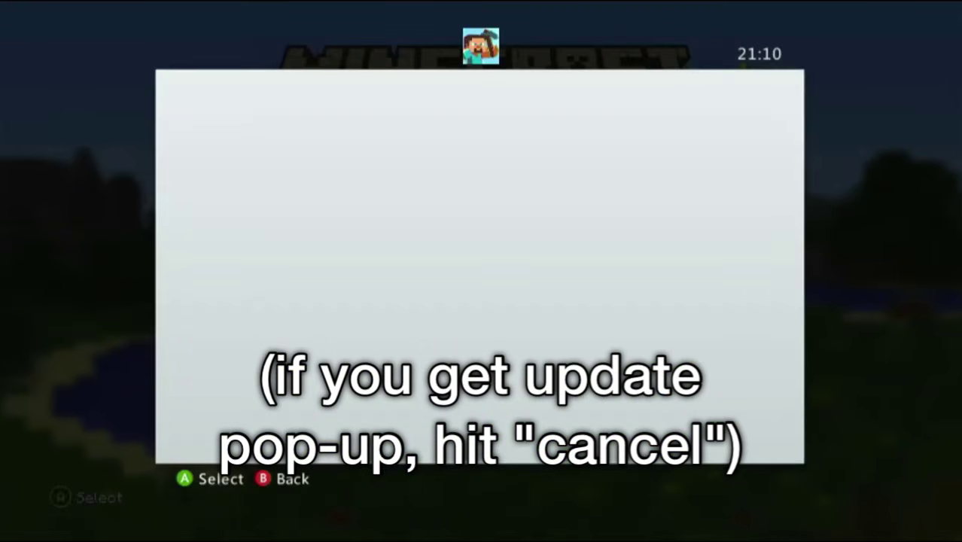
{"action": "key", "text": "Down"}
{"action": "key", "text": "Return"}
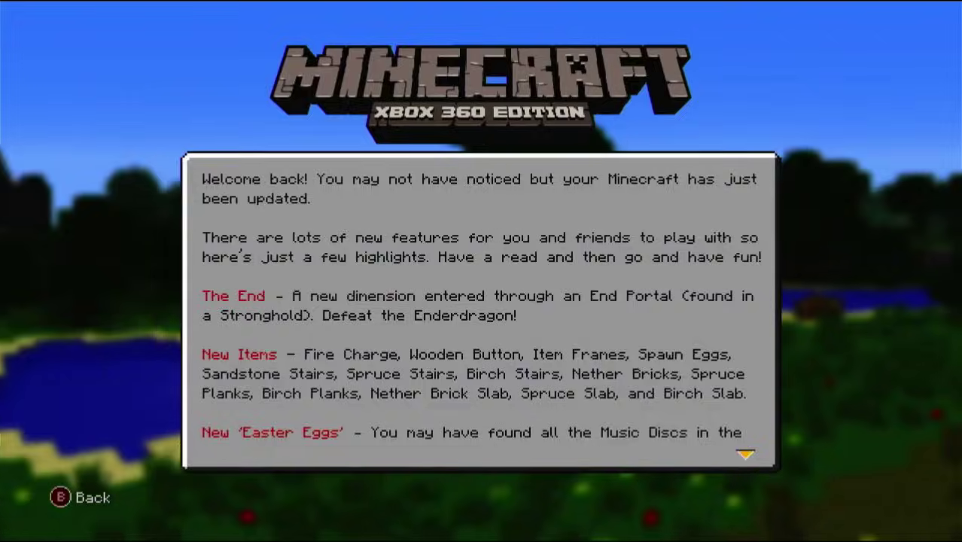
{"action": "key", "text": "Escape"}
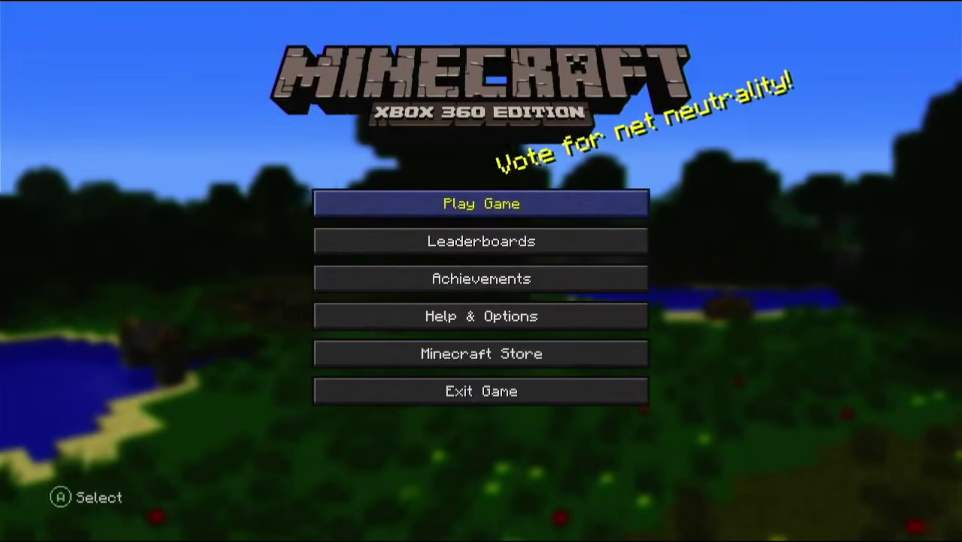
Open the game settings from the main menu, leaving the credits if they are opened by mistake.
{"action": "key", "text": "Down"}
{"action": "key", "text": "Down"}
{"action": "key", "text": "Down"}
{"action": "key", "text": "Return"}
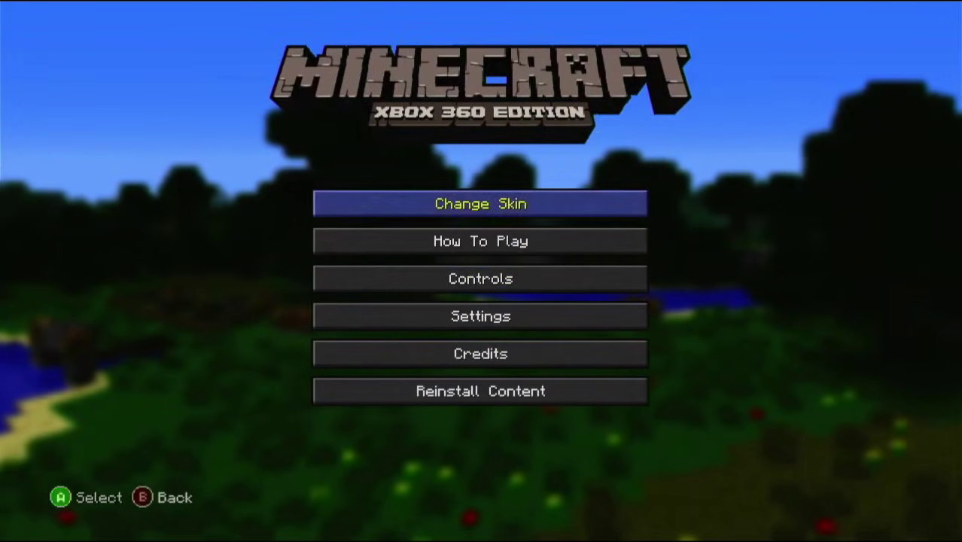
{"action": "key", "text": "Down"}
{"action": "key", "text": "Down"}
{"action": "key", "text": "Down"}
{"action": "key", "text": "Return"}
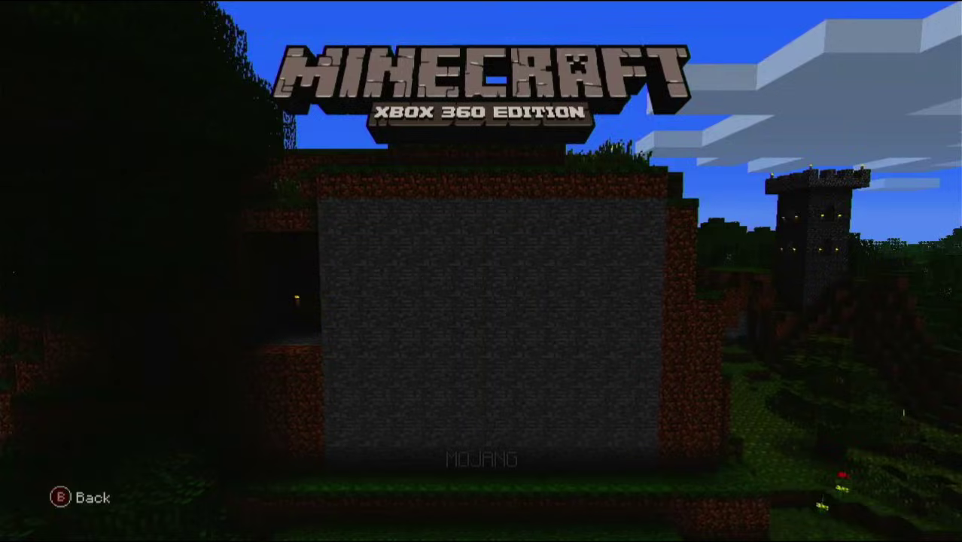
{"action": "key", "text": "Escape"}
{"action": "key", "text": "Up"}
{"action": "key", "text": "Return"}
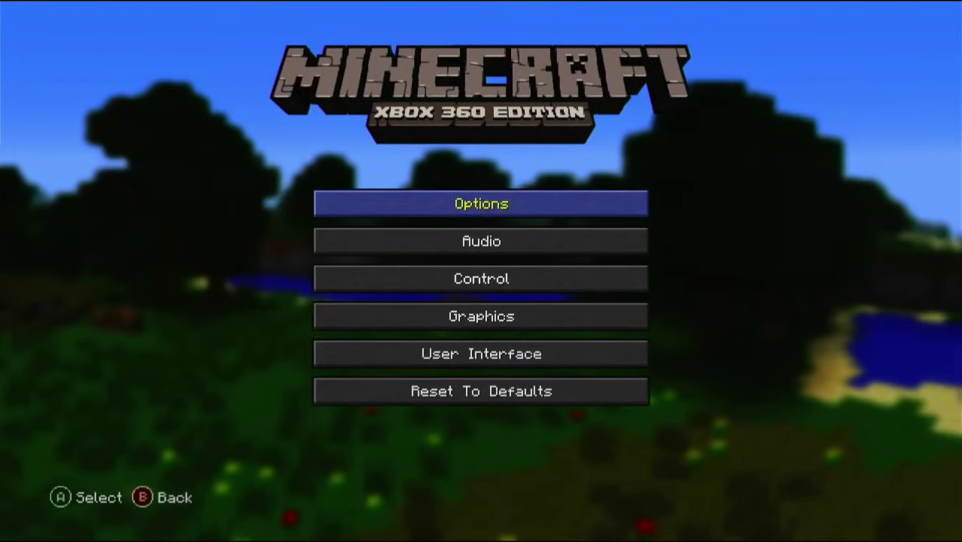
Reset all game settings to their defaults and return to the main menu.
{"action": "key", "text": "Down"}
{"action": "key", "text": "Down"}
{"action": "key", "text": "Down"}
{"action": "key", "text": "Down"}
{"action": "key", "text": "Down"}
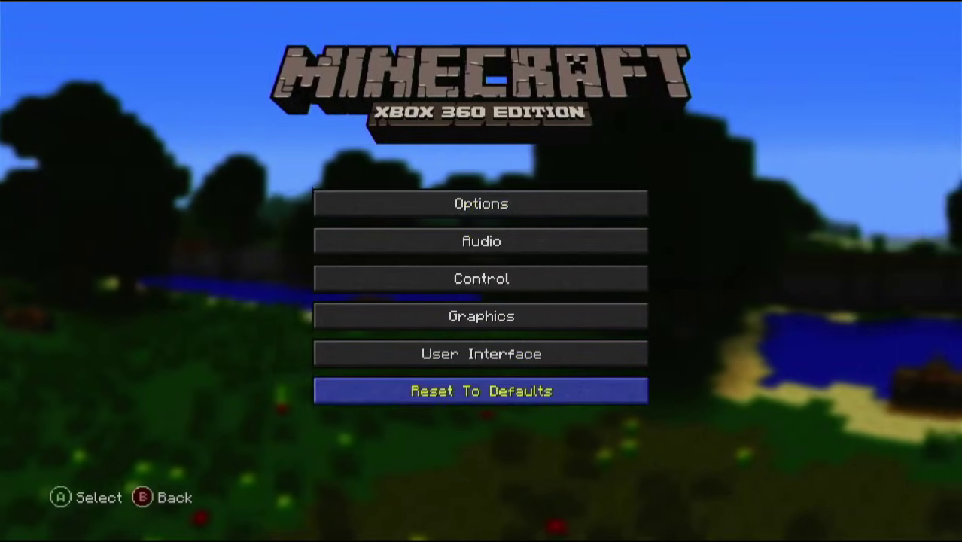
{"action": "key", "text": "Return"}
{"action": "key", "text": "Down"}
{"action": "key", "text": "Return"}
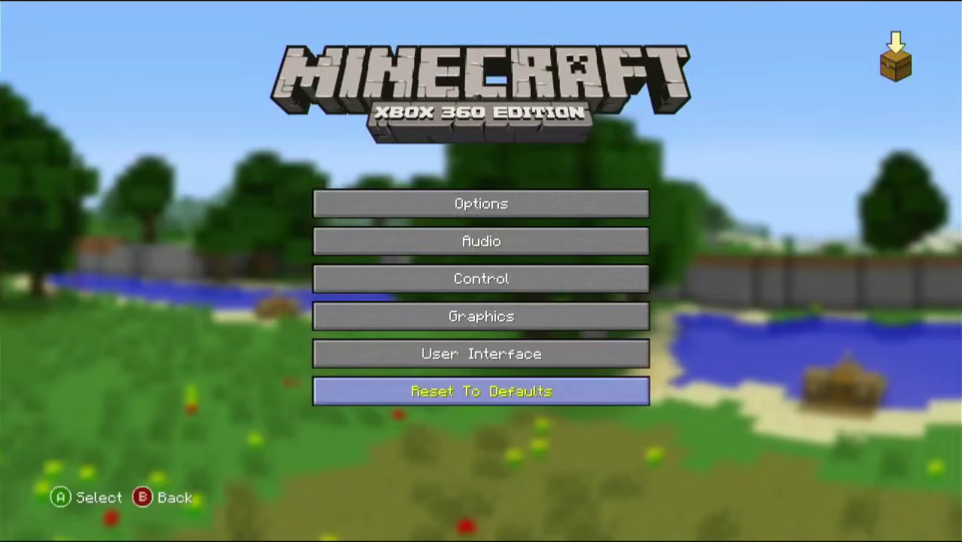
{"action": "key", "text": "Up"}
{"action": "key", "text": "Escape"}
{"action": "key", "text": "Escape"}
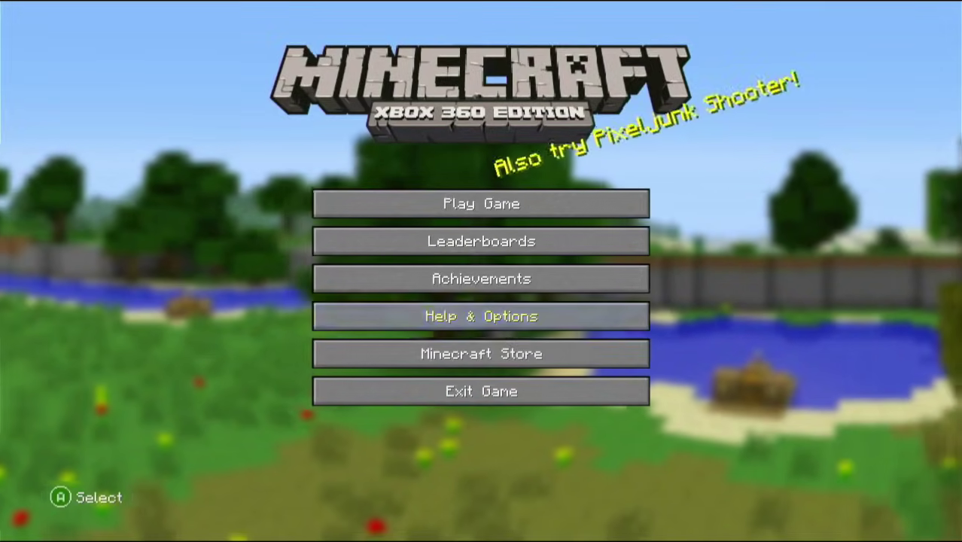
Stay offline and load the saved Tutorial world.
{"action": "key", "text": "Up"}
{"action": "key", "text": "Up"}
{"action": "key", "text": "Up"}
{"action": "key", "text": "Return"}
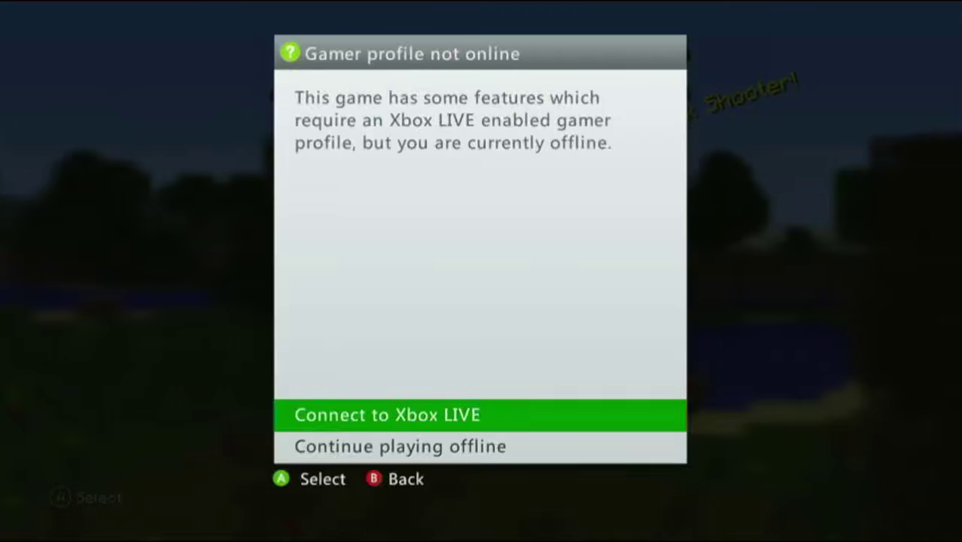
{"action": "key", "text": "Escape"}
{"action": "key", "text": "Down"}
{"action": "key", "text": "Down"}
{"action": "key", "text": "Return"}
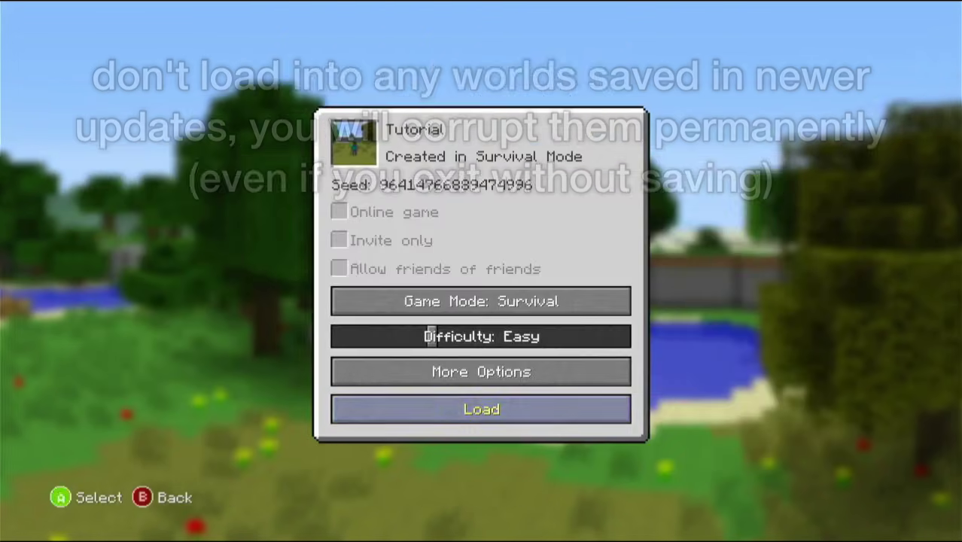
{"action": "key", "text": "Return"}
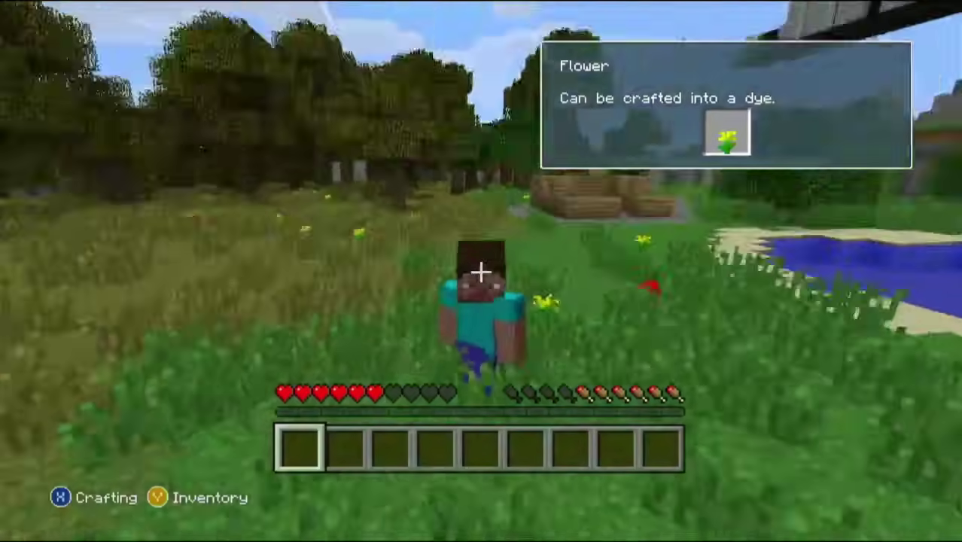
Check the inventory in the Tutorial world, exit the world without saving and leave the game from the main menu.
{"action": "key", "text": "e"}
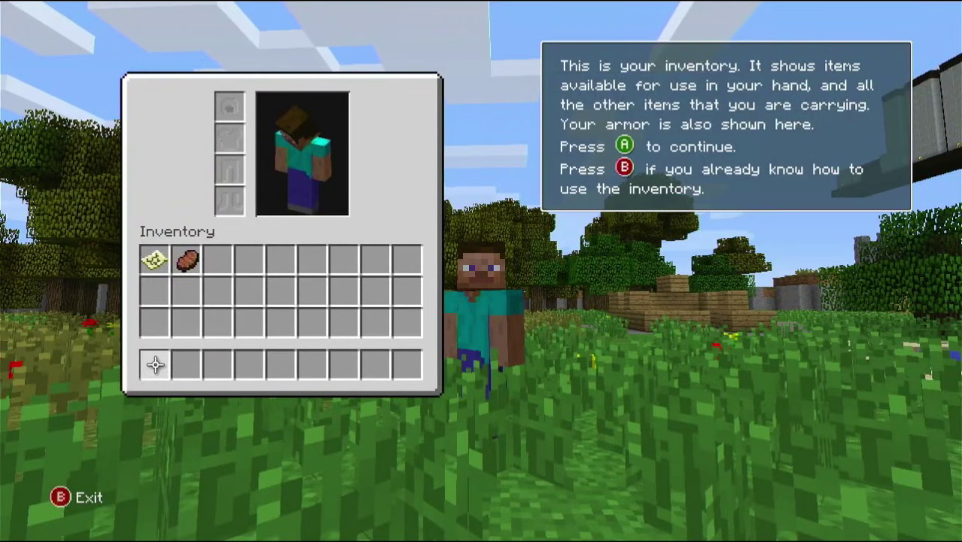
{"action": "key", "text": "Escape"}
{"action": "key", "text": "Escape"}
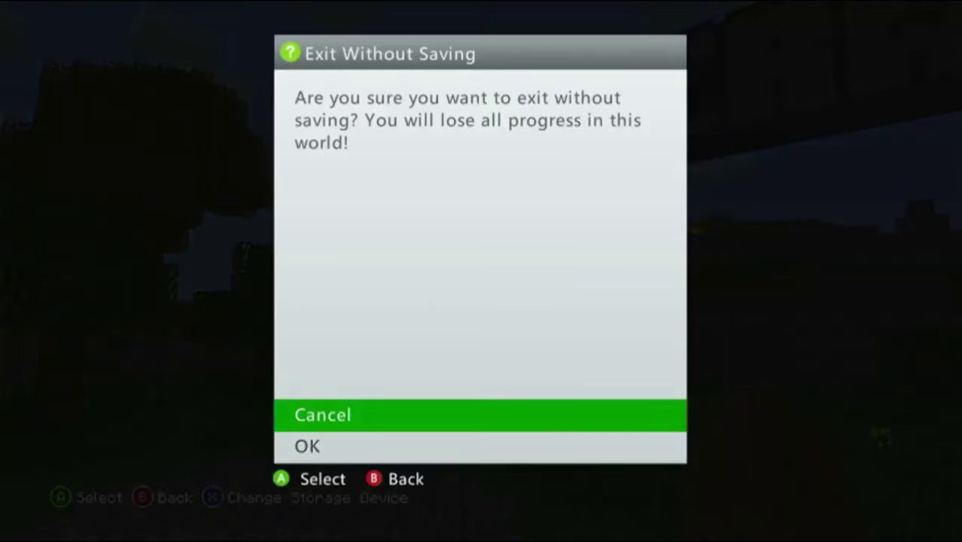
{"action": "key", "text": "Return"}
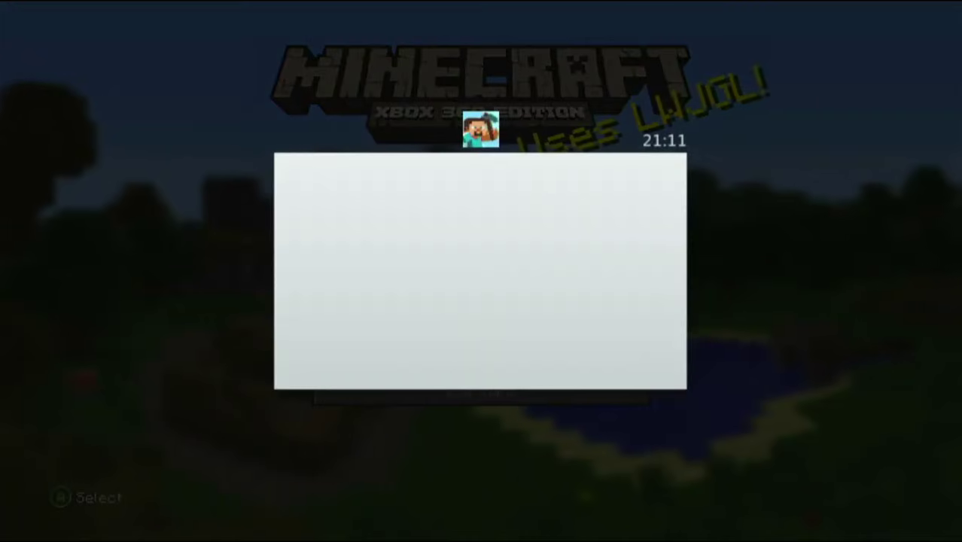
{"action": "key", "text": "Return"}
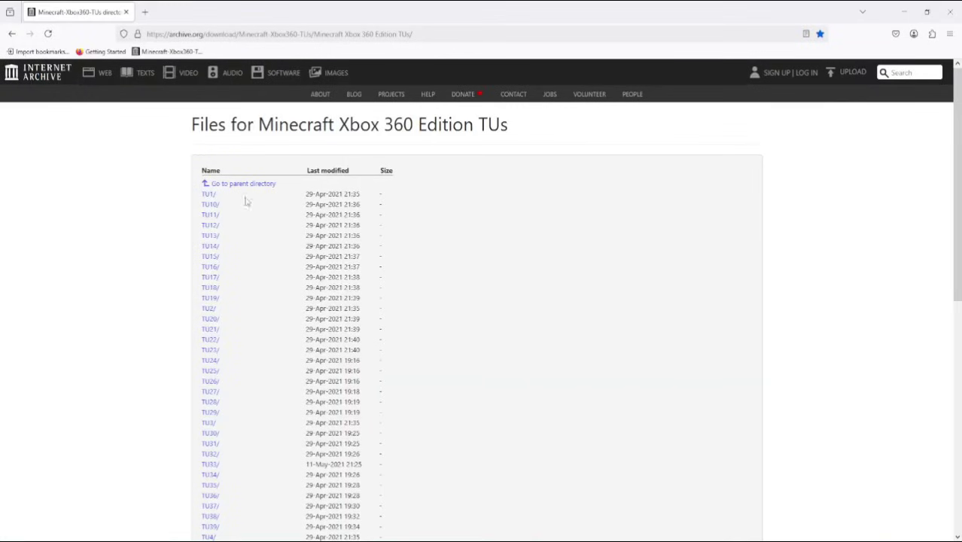
Switch to the Internet Archive page of Minecraft Xbox 360 Edition TUs and look through the list of title updates.
{"action": "left_click_drag", "start_coordinate": [189, 126], "coordinate": [517, 137]}
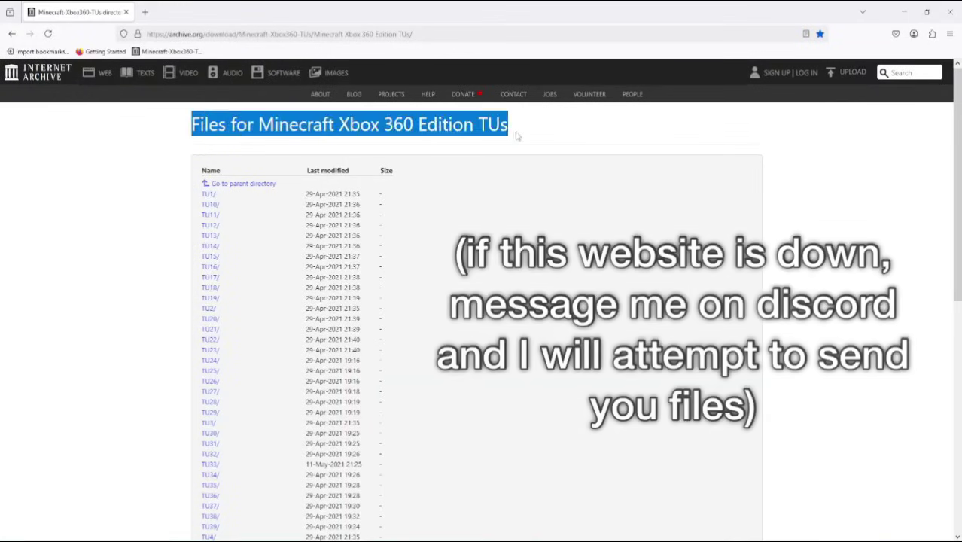
{"action": "left_click", "coordinate": [521, 129]}
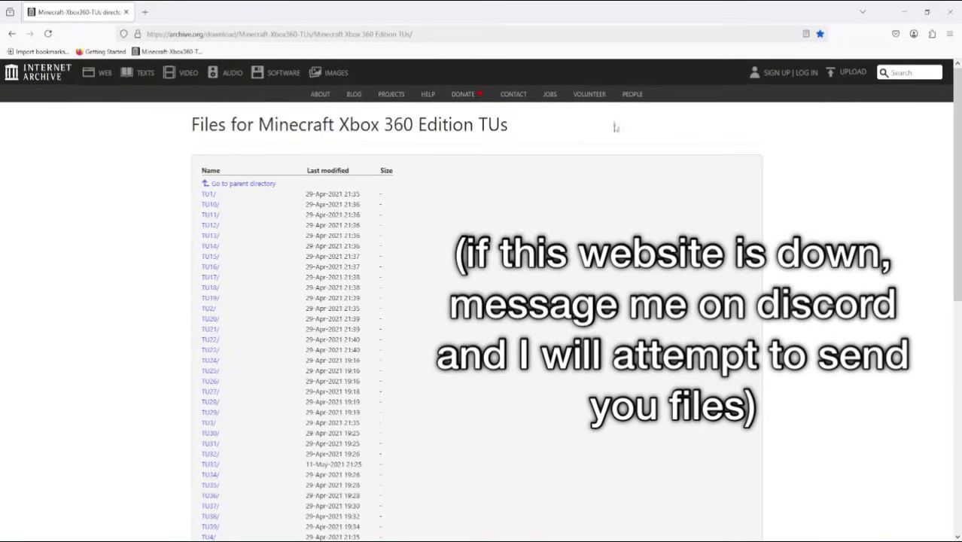
{"action": "left_click_drag", "start_coordinate": [958, 136], "coordinate": [957, 386]}
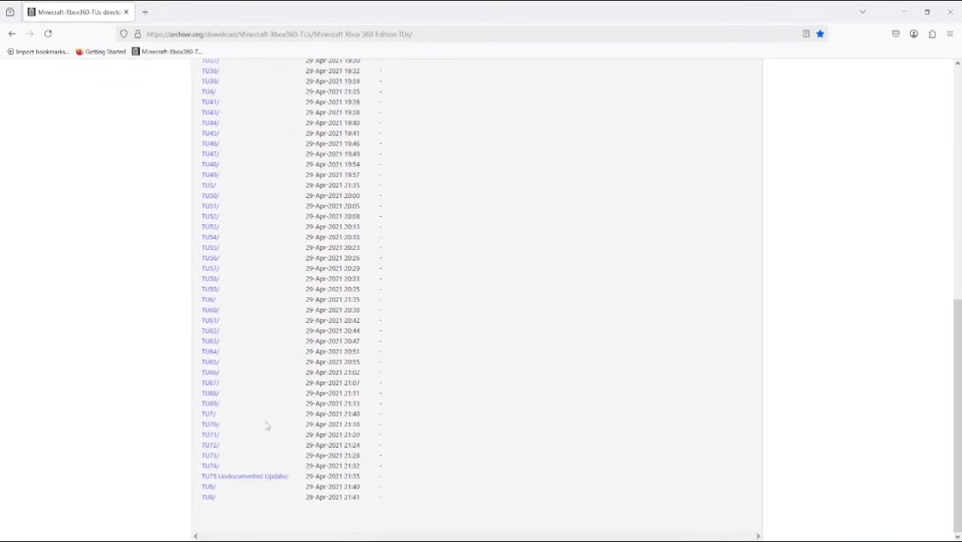
{"action": "scroll", "coordinate": [280, 390], "scroll_direction": "up", "scroll_amount": 5}
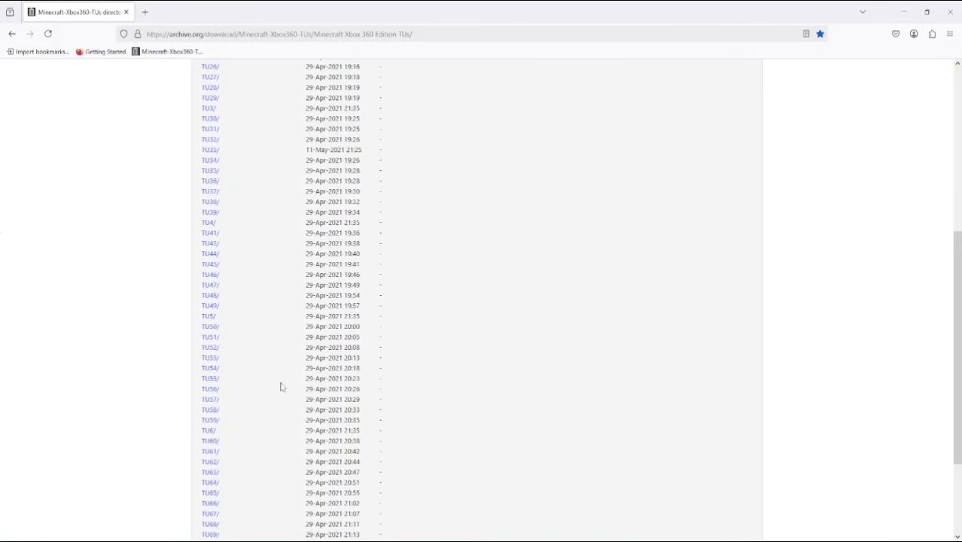
{"action": "scroll", "coordinate": [283, 379], "scroll_direction": "down", "scroll_amount": 3}
{"action": "left_click_drag", "start_coordinate": [958, 477], "coordinate": [958, 242]}
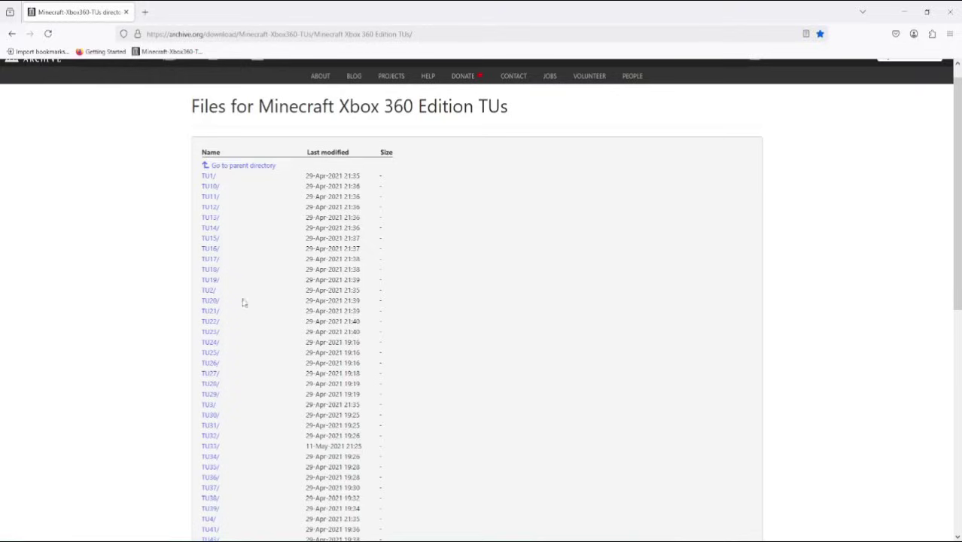
Browse the archive's TU18 folder down to its tu00000001_00000000 file and return to the full title update list.
{"action": "left_click", "coordinate": [213, 269]}
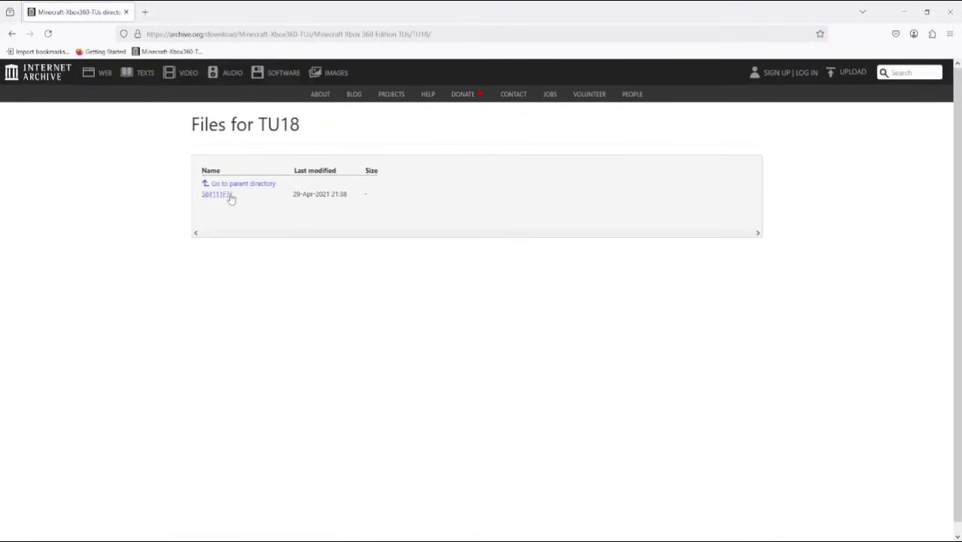
{"action": "left_click", "coordinate": [228, 196]}
{"action": "left_click", "coordinate": [218, 197]}
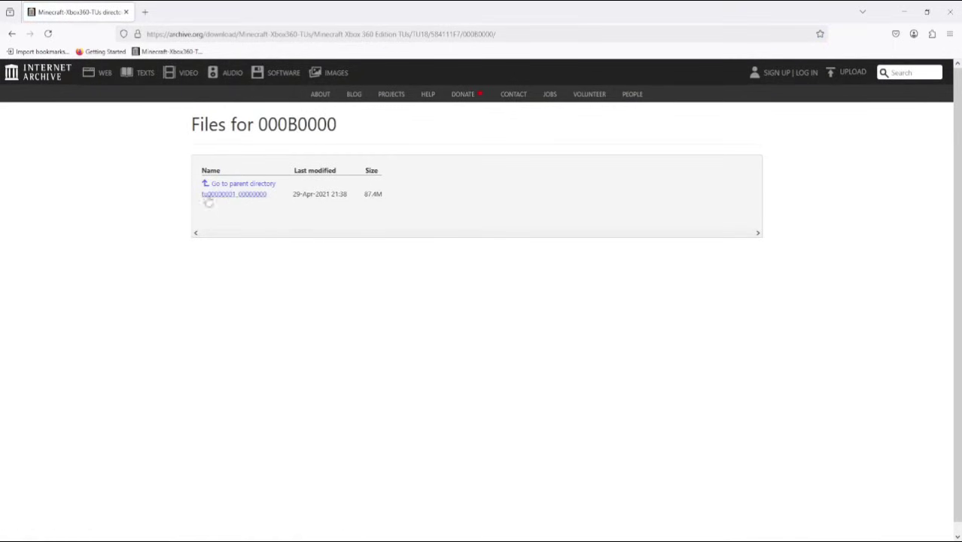
{"action": "left_click", "coordinate": [220, 187]}
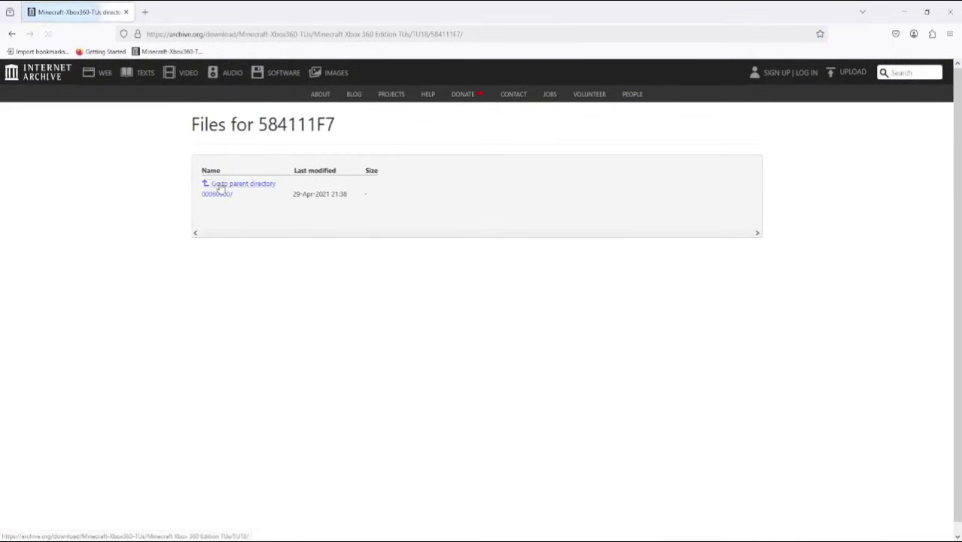
{"action": "left_click", "coordinate": [220, 186]}
{"action": "left_click", "coordinate": [220, 185]}
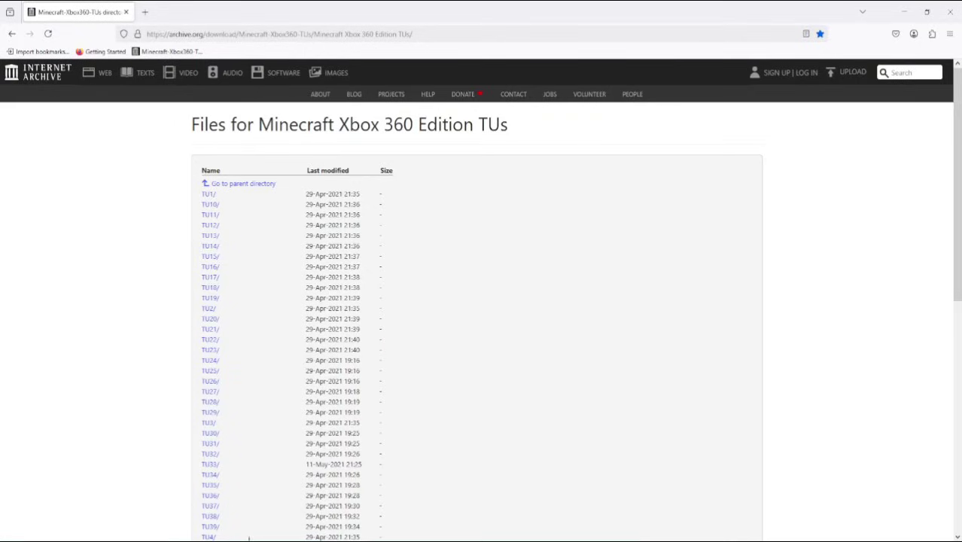
Switch to File Explorer, open the TU18 folder in Minecraft Update and tile its window beside the USB Drive (E:) window.
{"action": "mouse_move", "coordinate": [263, 513]}
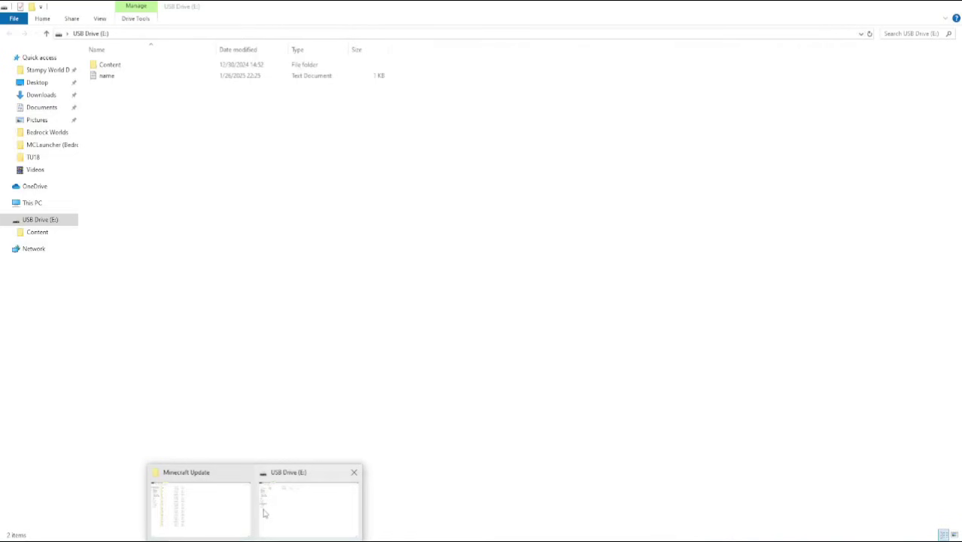
{"action": "left_click", "coordinate": [229, 508]}
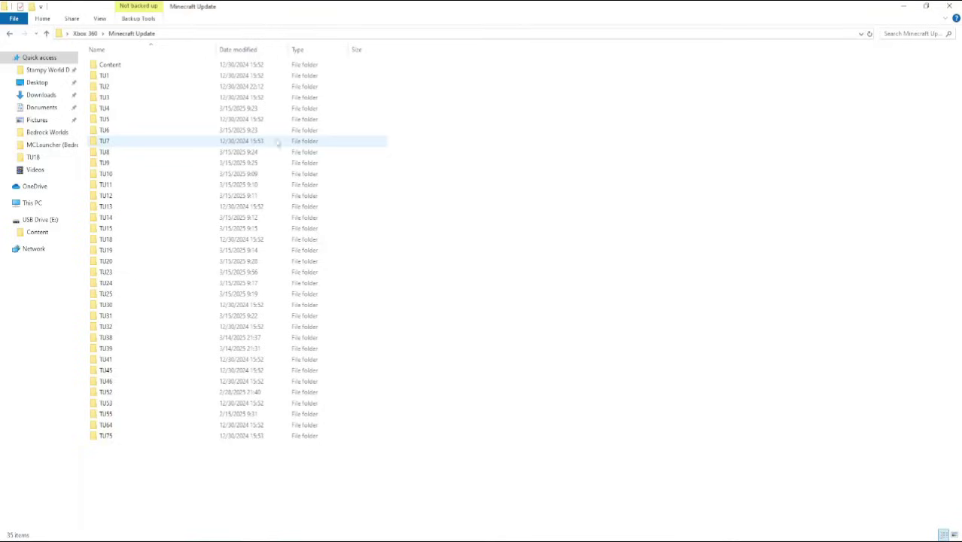
{"action": "left_click", "coordinate": [123, 239]}
{"action": "double_click", "coordinate": [123, 240]}
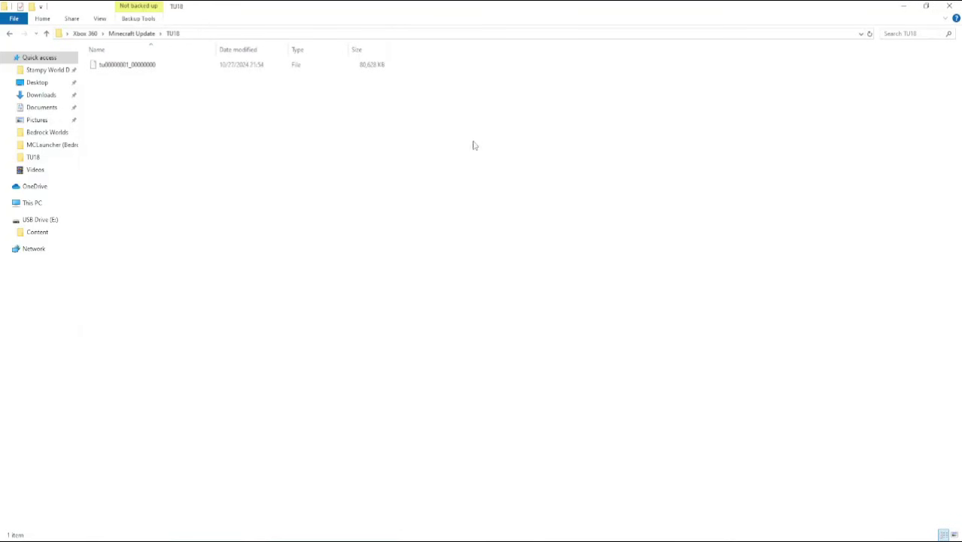
{"action": "left_click_drag", "start_coordinate": [442, 12], "coordinate": [960, 267]}
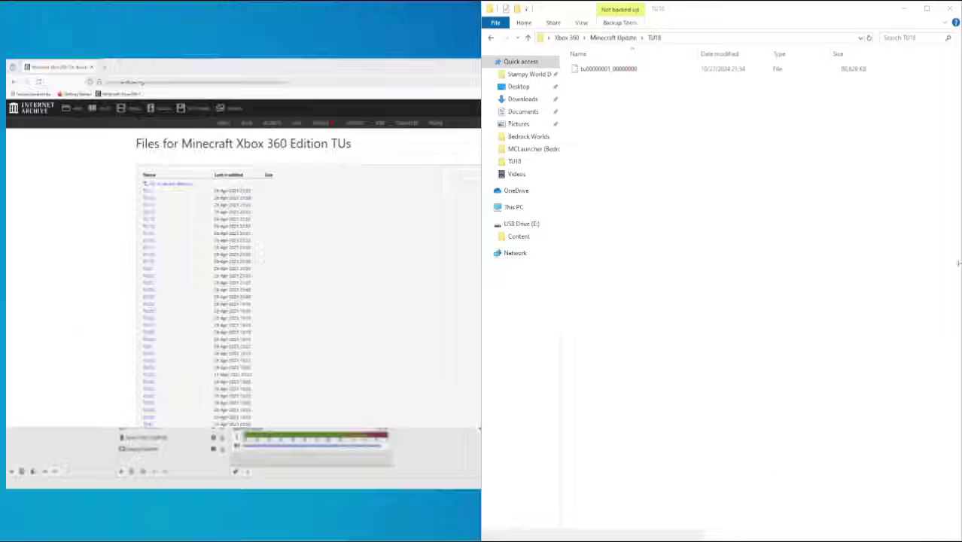
{"action": "left_click", "coordinate": [367, 234]}
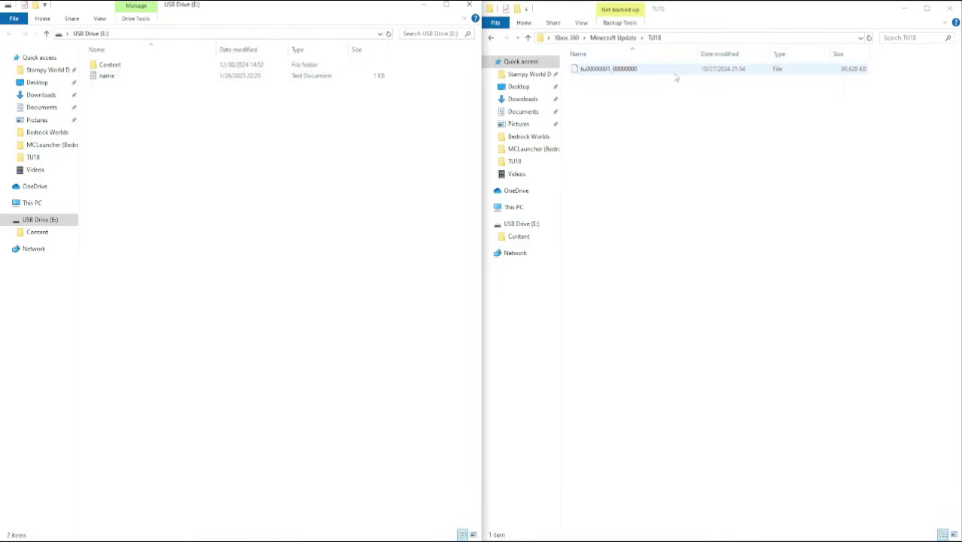
{"action": "double_click", "coordinate": [280, 68]}
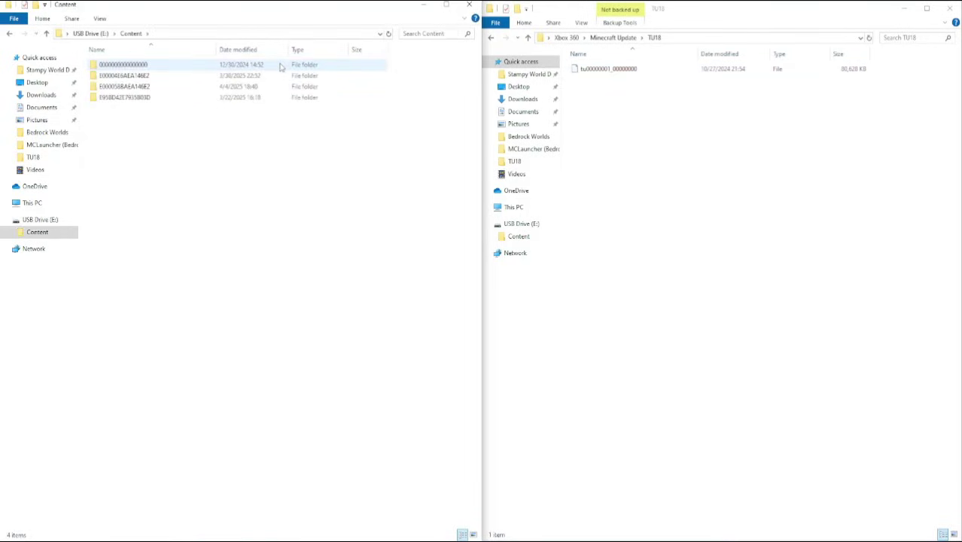
{"action": "double_click", "coordinate": [280, 66]}
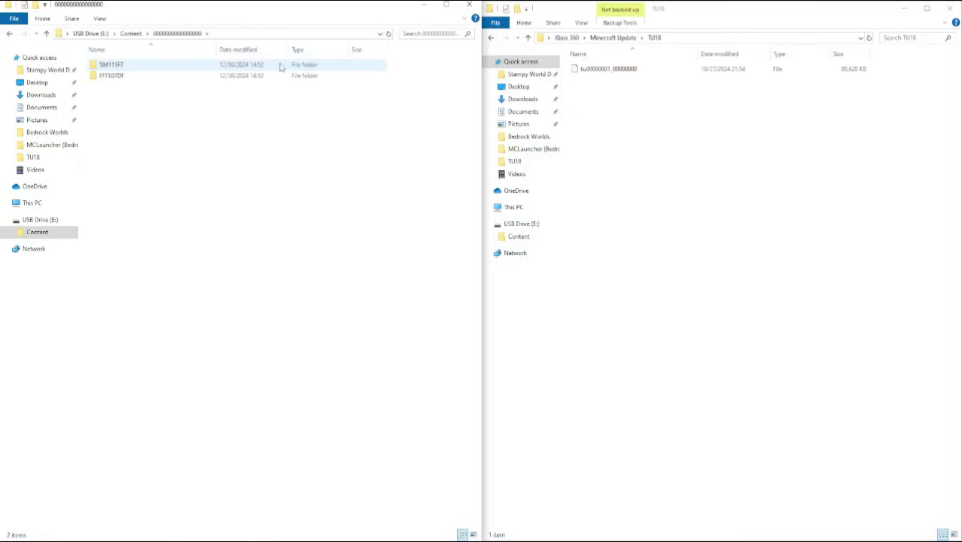
{"action": "double_click", "coordinate": [280, 67]}
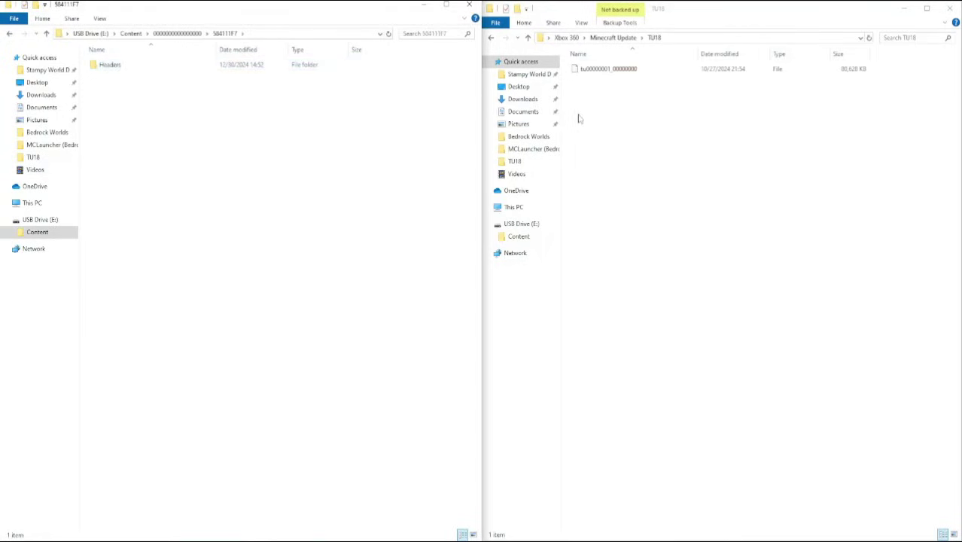
Copy the 000B0000 folder from 584111F7 under Minecraft Update's Content folder into the USB drive's 584111F7 folder.
{"action": "left_click", "coordinate": [617, 37]}
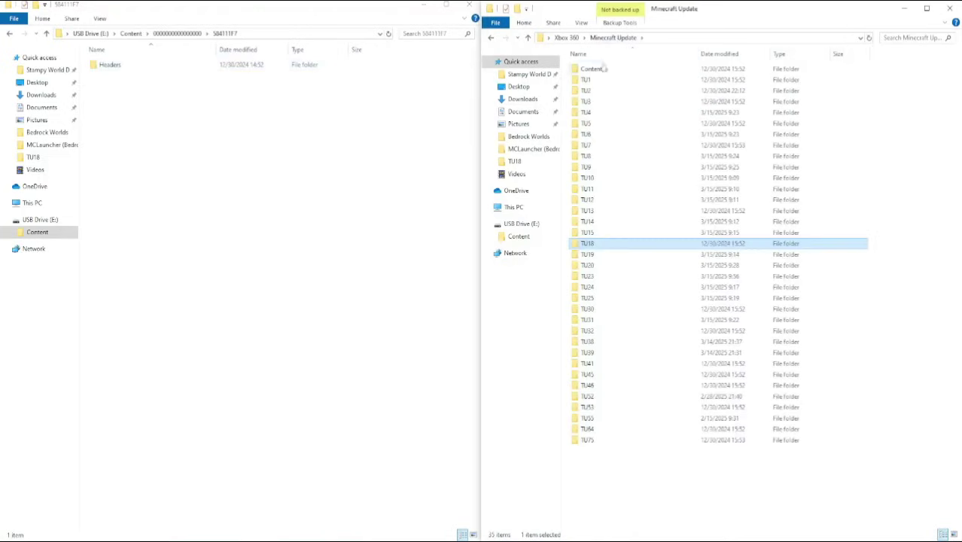
{"action": "double_click", "coordinate": [591, 69]}
{"action": "double_click", "coordinate": [599, 69]}
{"action": "left_click", "coordinate": [601, 69]}
{"action": "double_click", "coordinate": [602, 69]}
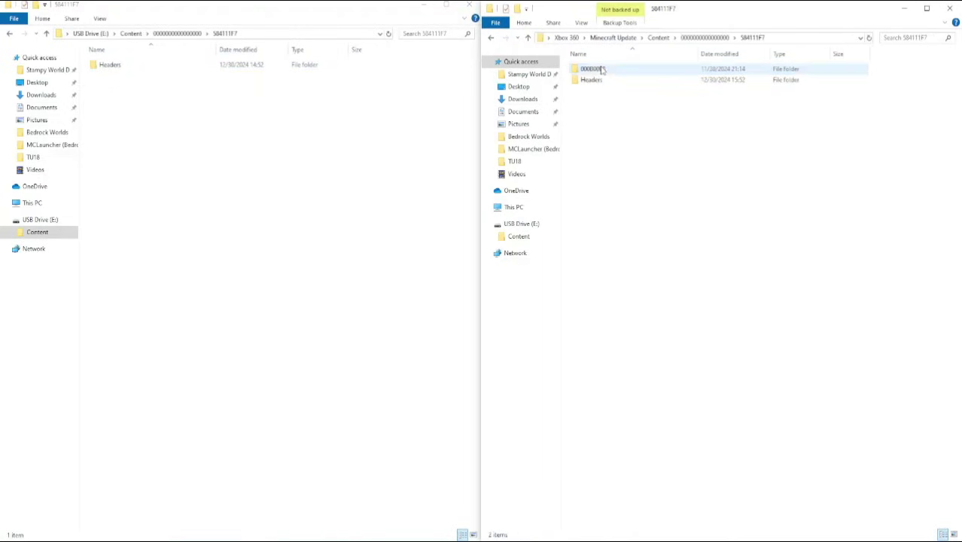
{"action": "left_click", "coordinate": [603, 70]}
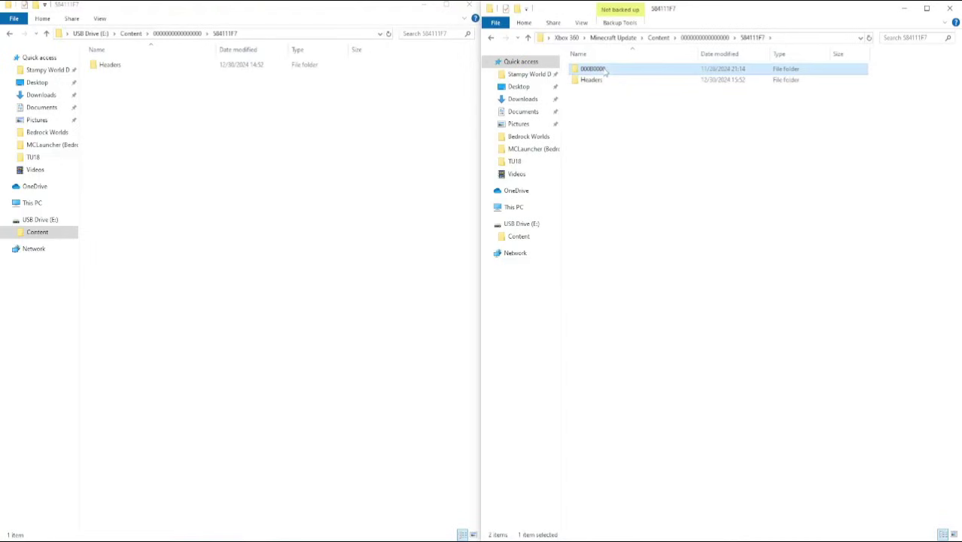
{"action": "left_click", "coordinate": [388, 128]}
{"action": "key", "text": "ctrl+v"}
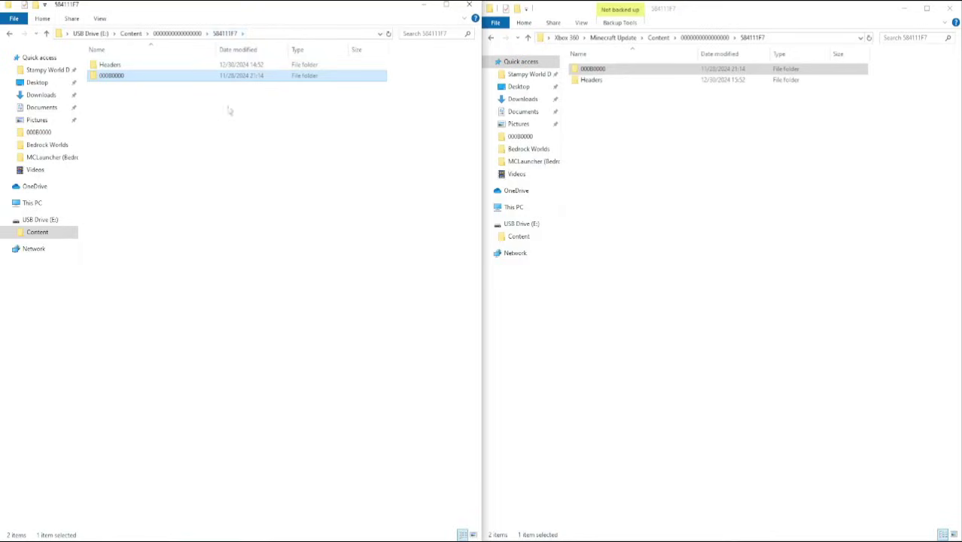
Copy the tu00000001_00000000 file from the TU18 folder into the USB drive's new 000B0000 folder.
{"action": "left_click", "coordinate": [293, 129]}
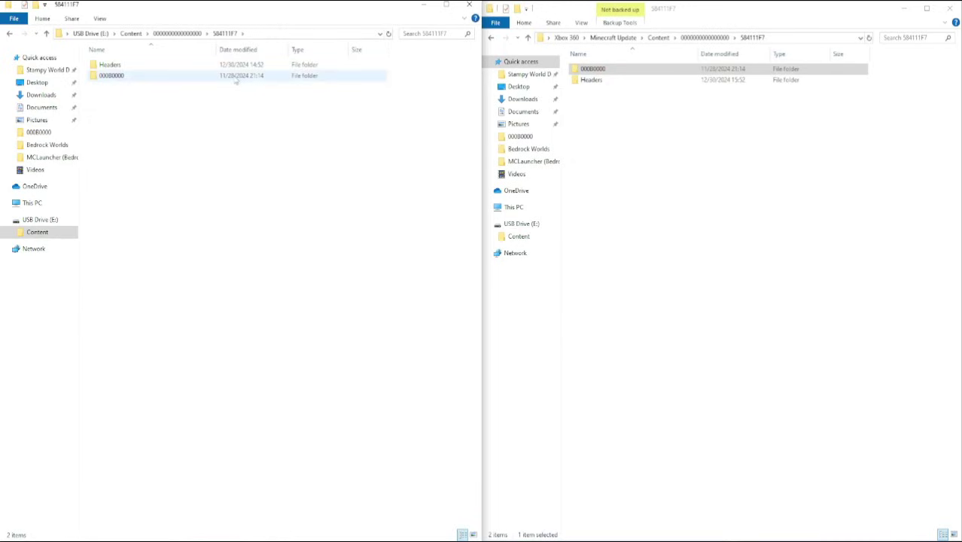
{"action": "double_click", "coordinate": [236, 79]}
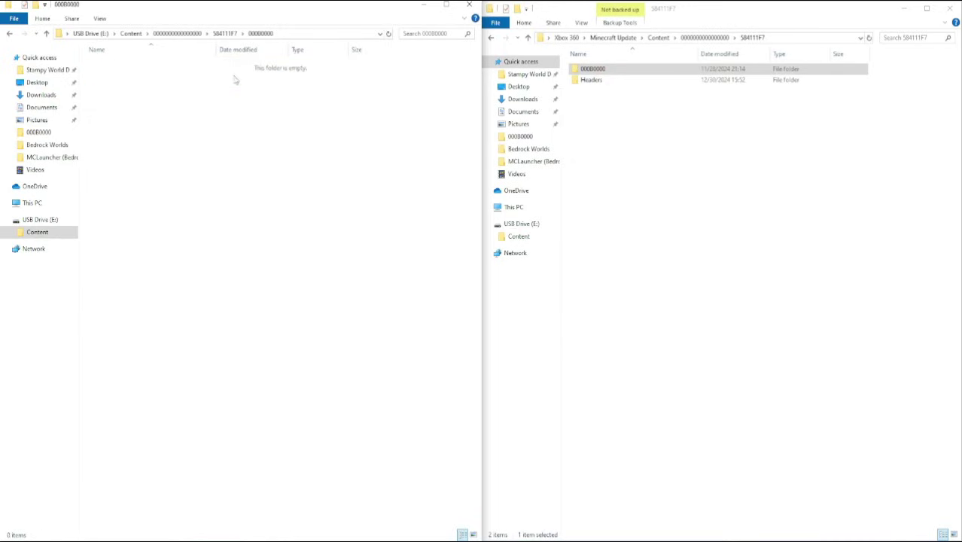
{"action": "left_click", "coordinate": [658, 38]}
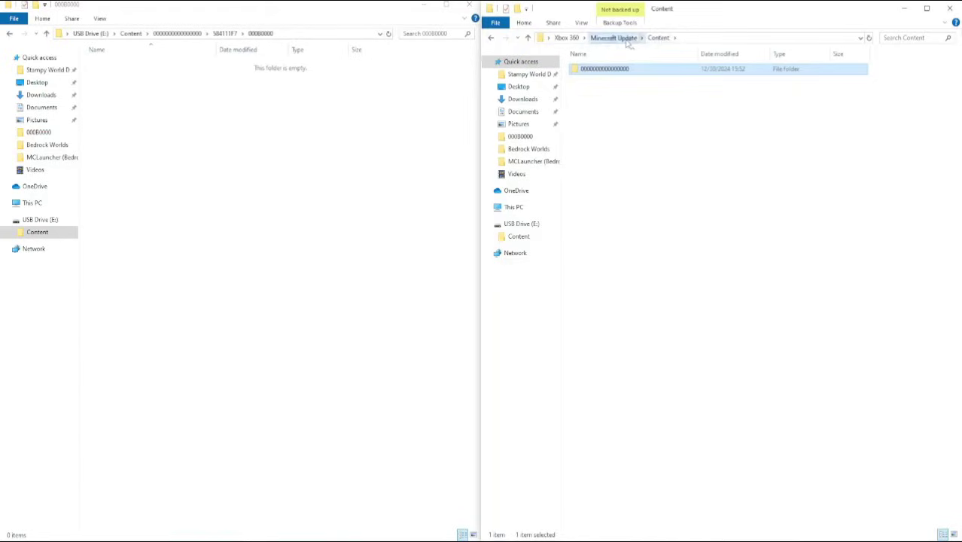
{"action": "left_click", "coordinate": [626, 39]}
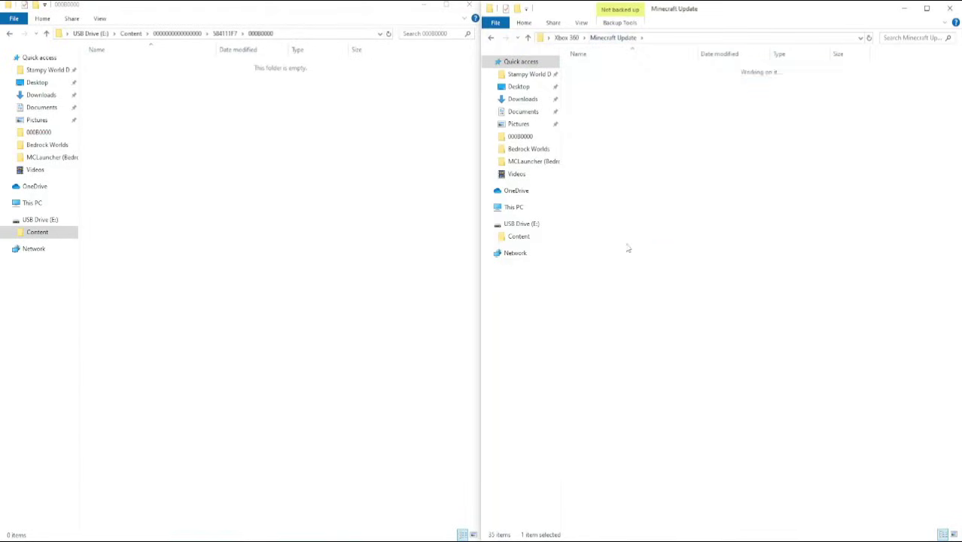
{"action": "left_click", "coordinate": [630, 70]}
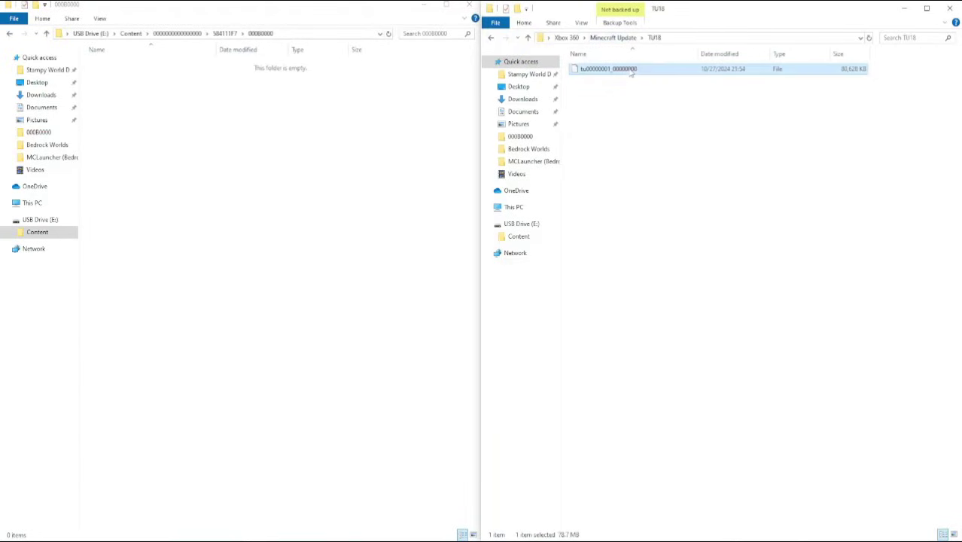
{"action": "left_click", "coordinate": [329, 115]}
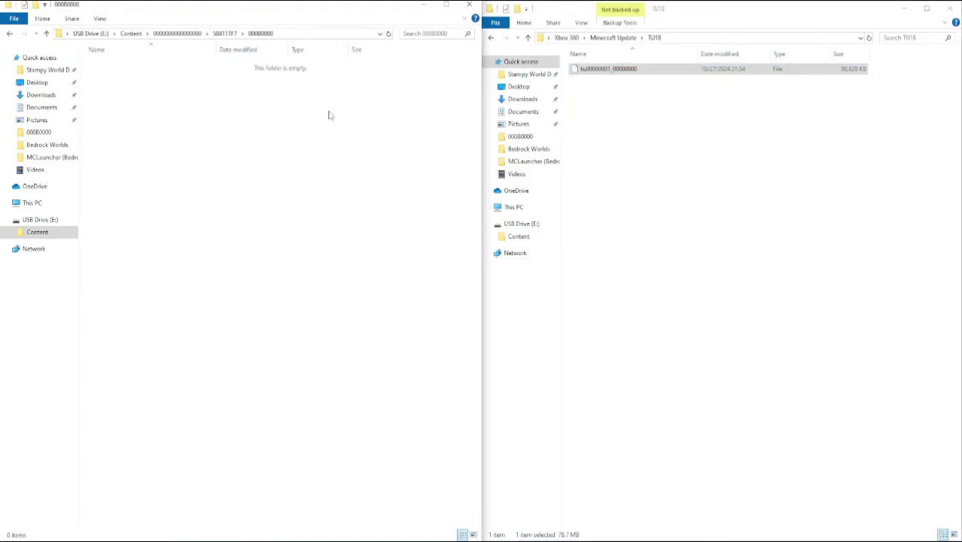
{"action": "key", "text": "ctrl+v"}
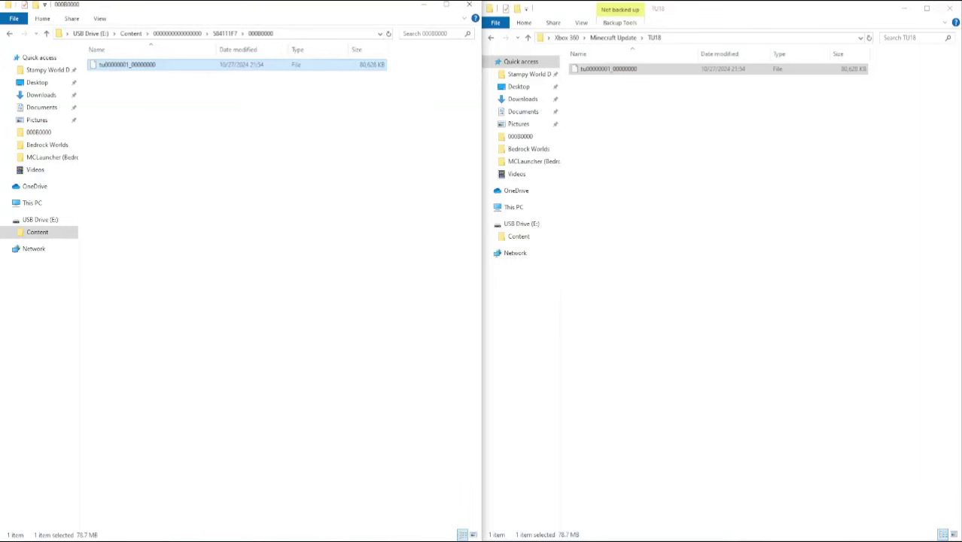
Safely eject USB Drive (E:) from the computer.
{"action": "left_click", "coordinate": [848, 540]}
{"action": "right_click", "coordinate": [848, 495]}
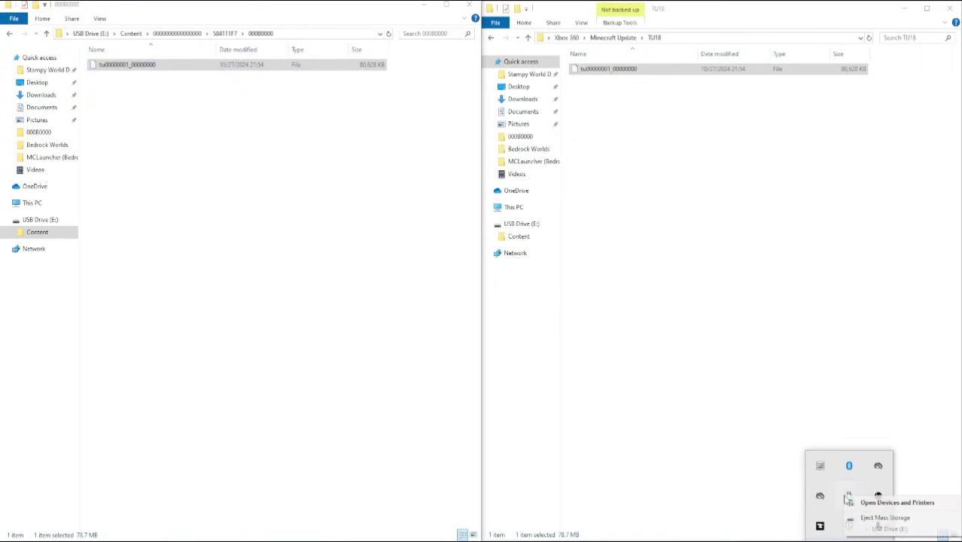
{"action": "left_click", "coordinate": [875, 525]}
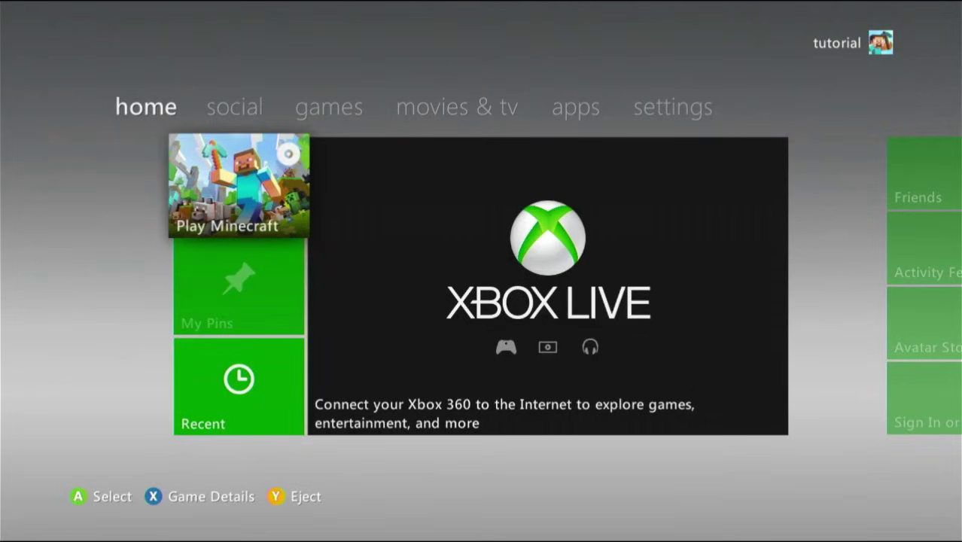
Open the console's system storage settings and show the contents of All Devices.
{"action": "key", "text": "Right"}
{"action": "key", "text": "Right"}
{"action": "key", "text": "Right"}
{"action": "key", "text": "Right"}
{"action": "key", "text": "Right"}
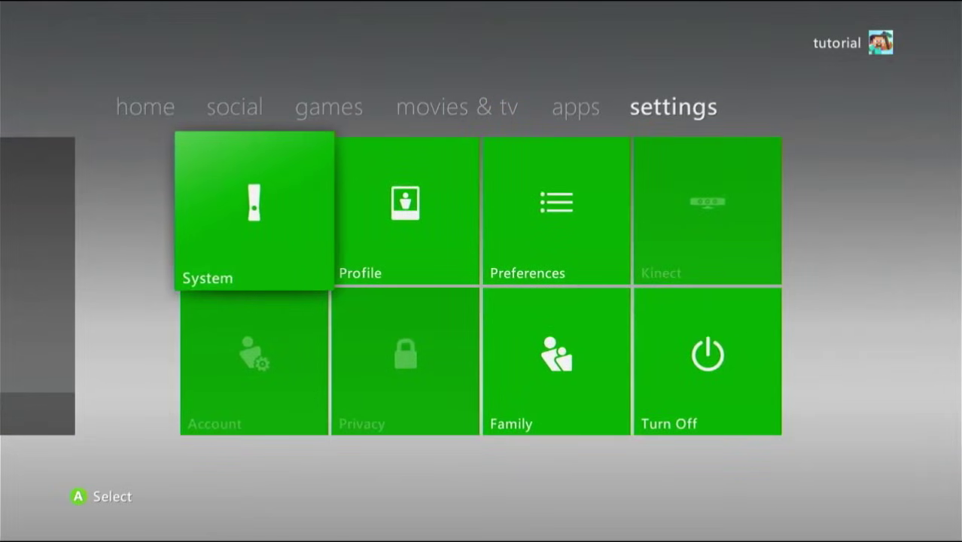
{"action": "key", "text": "Return"}
{"action": "key", "text": "Down"}
{"action": "key", "text": "Down"}
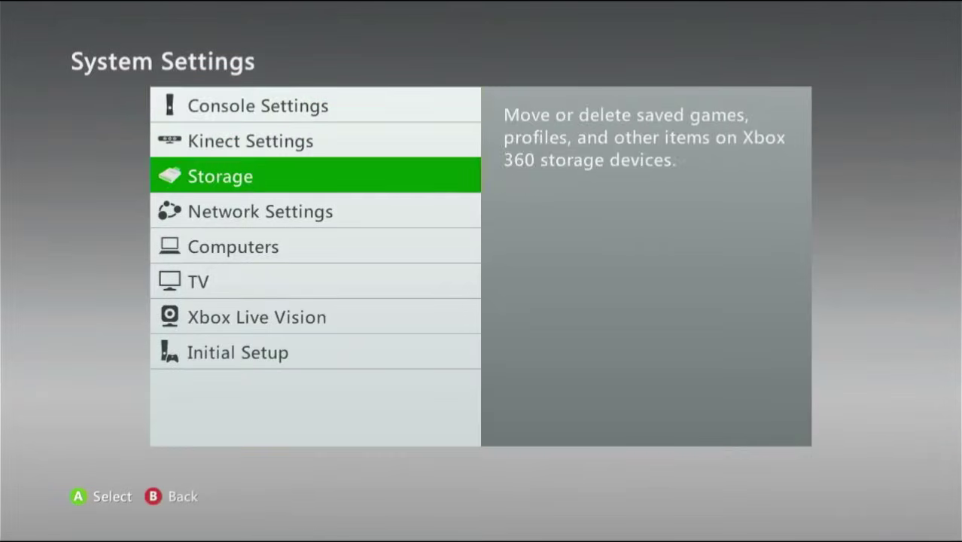
{"action": "key", "text": "Return"}
{"action": "key", "text": "Return"}
{"action": "key", "text": "Return"}
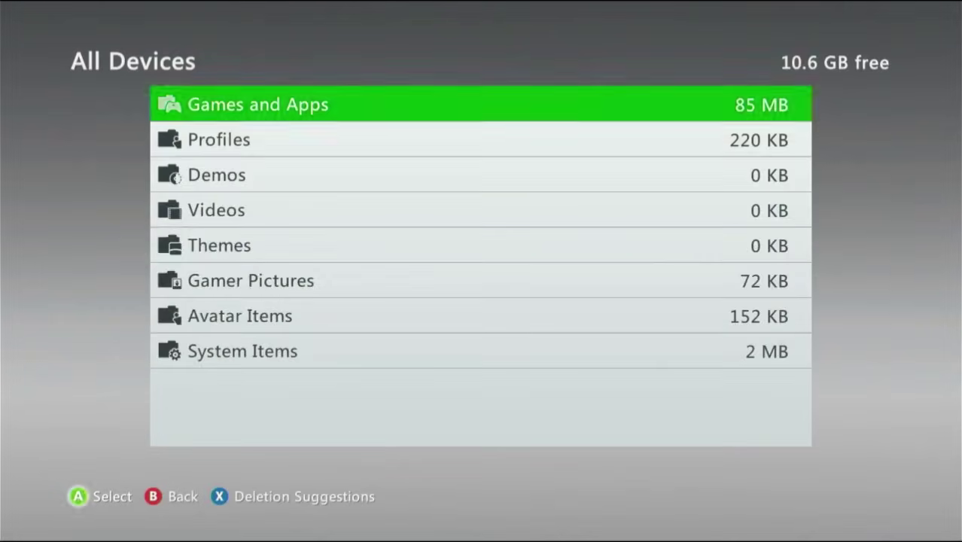
Open Minecraft's items under Games and Apps and highlight the Minecraft Title Update on the USB device.
{"action": "key", "text": "Return"}
{"action": "key", "text": "Down"}
{"action": "key", "text": "Down"}
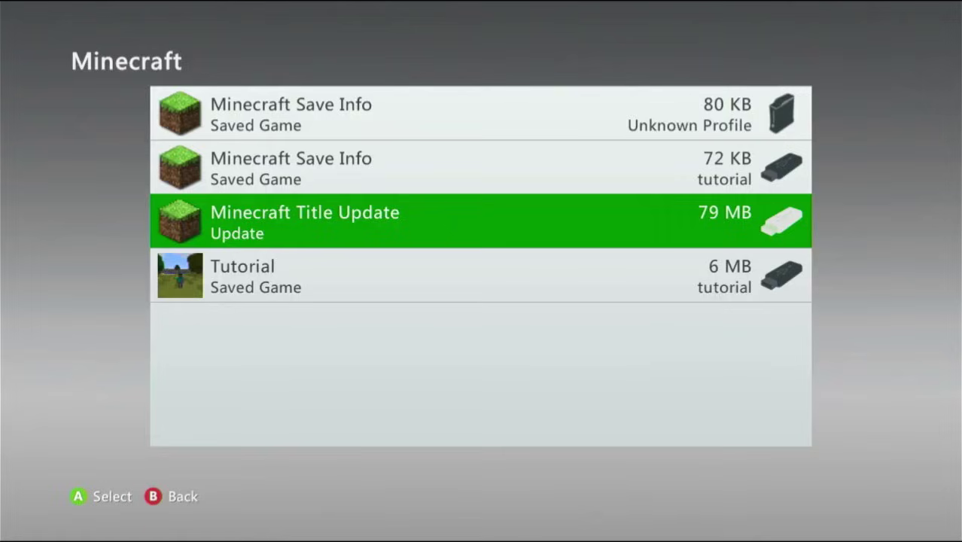
Leave the storage and system settings and return to the dashboard's home page.
{"action": "key", "text": "Escape"}
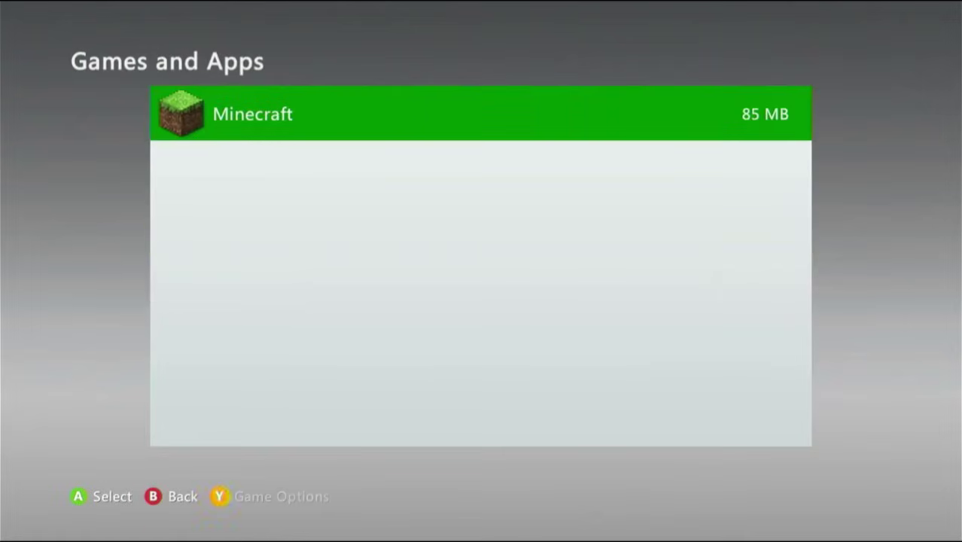
{"action": "key", "text": "Escape"}
{"action": "key", "text": "Escape"}
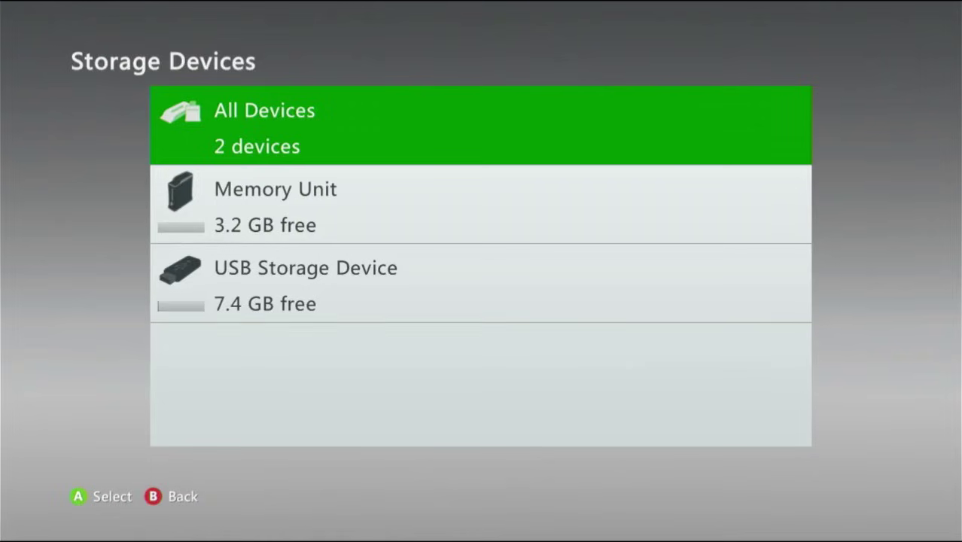
{"action": "key", "text": "Escape"}
{"action": "key", "text": "Escape"}
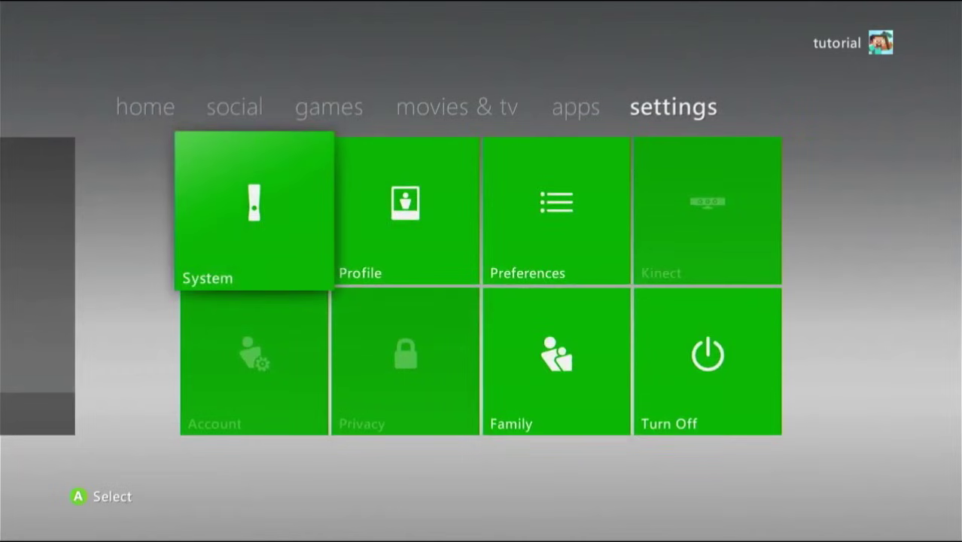
{"action": "key", "text": "Left"}
{"action": "key", "text": "Left"}
{"action": "key", "text": "Left"}
{"action": "key", "text": "Left"}
{"action": "key", "text": "Left"}
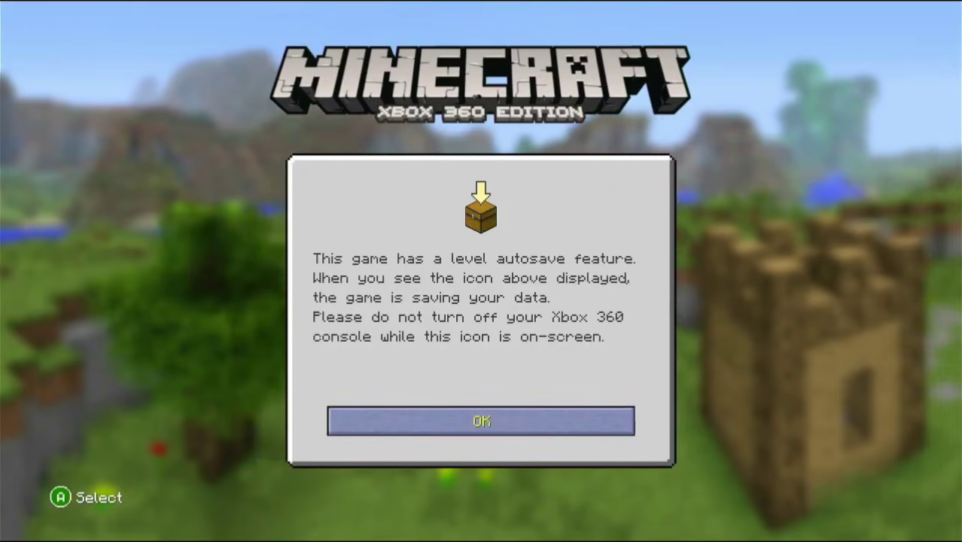
Accept Minecraft's autosave notice, choose to play, and read the update highlights through to the end.
{"action": "key", "text": "Return"}
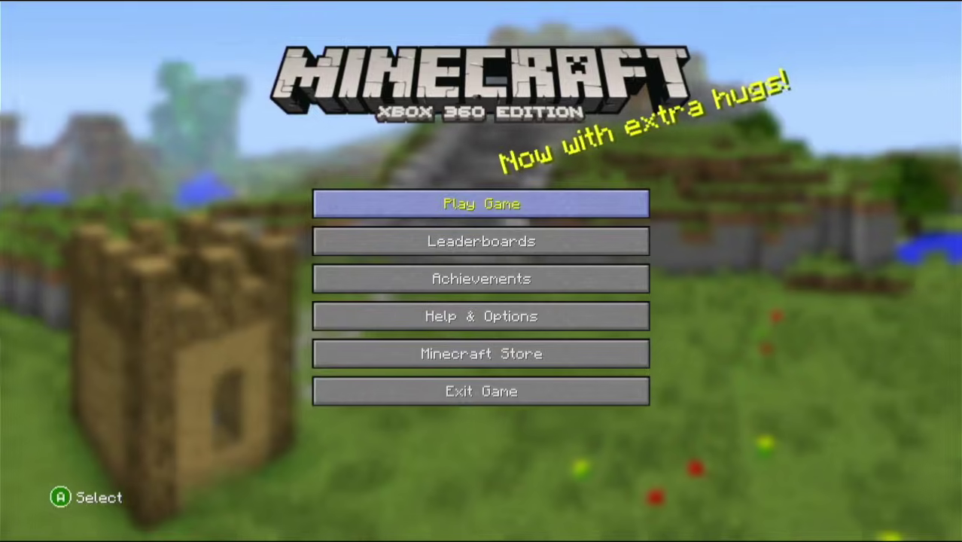
{"action": "key", "text": "Return"}
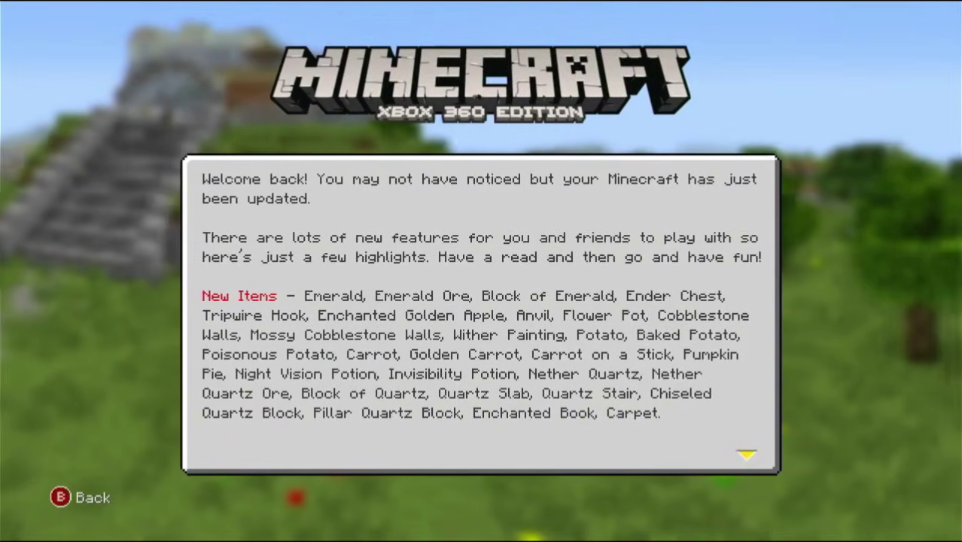
{"action": "key", "text": "Down"}
{"action": "key", "text": "Down"}
{"action": "key", "text": "Down"}
{"action": "key", "text": "Down"}
{"action": "key", "text": "Down"}
{"action": "key", "text": "Down"}
{"action": "key", "text": "Down"}
{"action": "key", "text": "Down"}
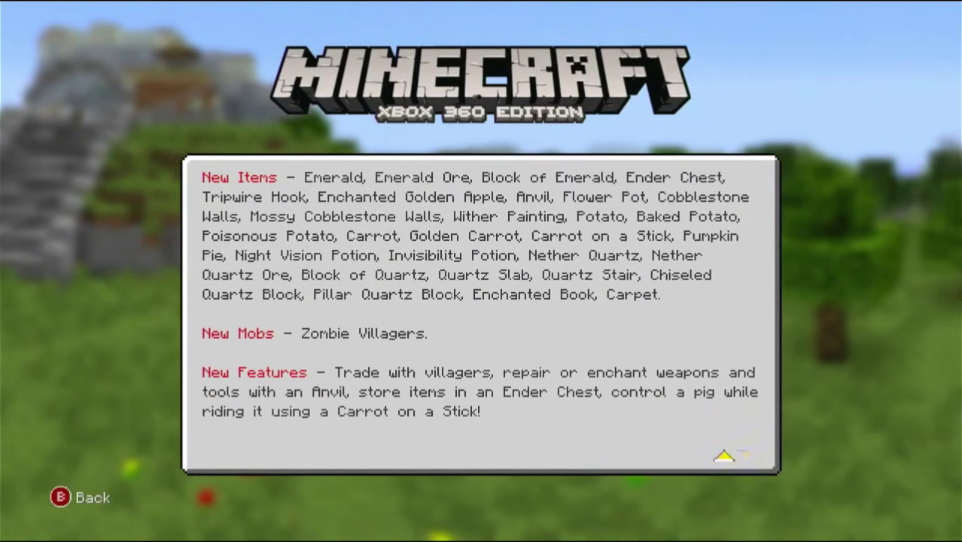
{"action": "key", "text": "Down"}
{"action": "key", "text": "Down"}
{"action": "key", "text": "Down"}
{"action": "key", "text": "Down"}
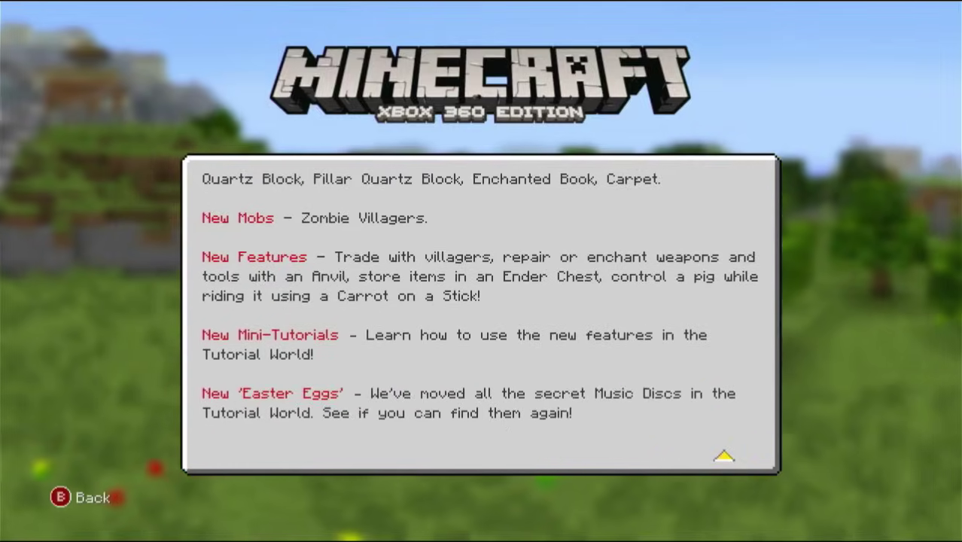
Close the update highlights and load the saved Tutorial world.
{"action": "key", "text": "Escape"}
{"action": "key", "text": "Return"}
{"action": "key", "text": "Down"}
{"action": "key", "text": "Return"}
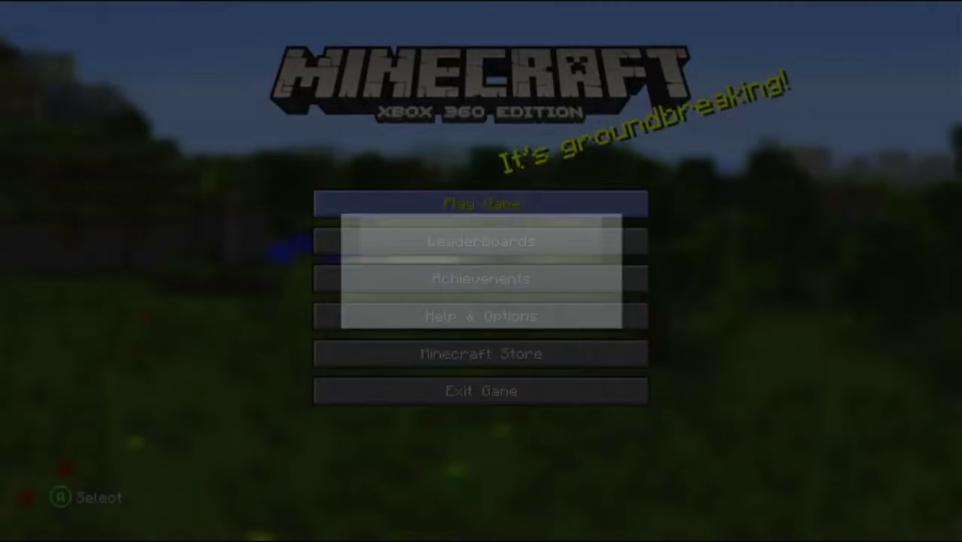
{"action": "key", "text": "Return"}
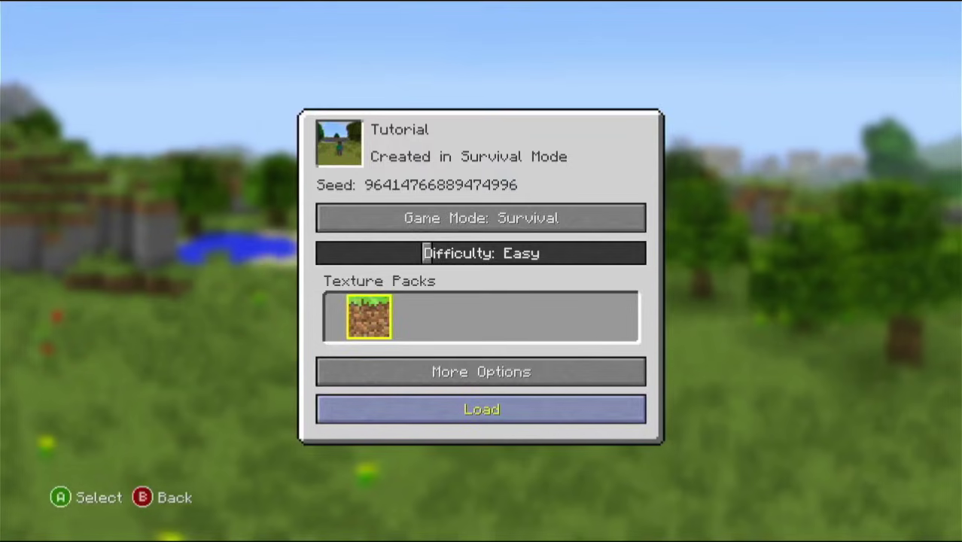
{"action": "key", "text": "Return"}
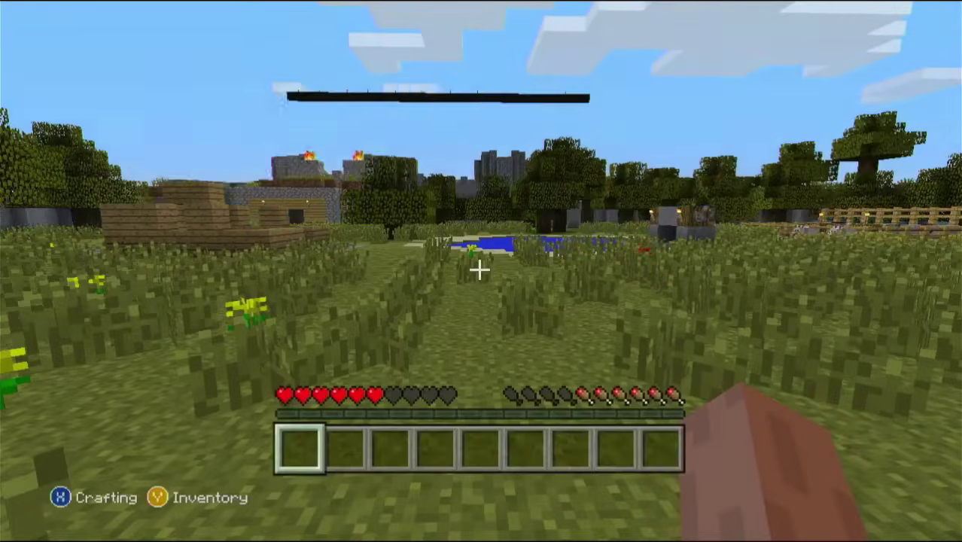
Switch to the front-facing third-person view and walk the character through the grass field to the oak plank structure.
{"action": "key", "text": "F5"}
{"action": "key", "text": "F5"}
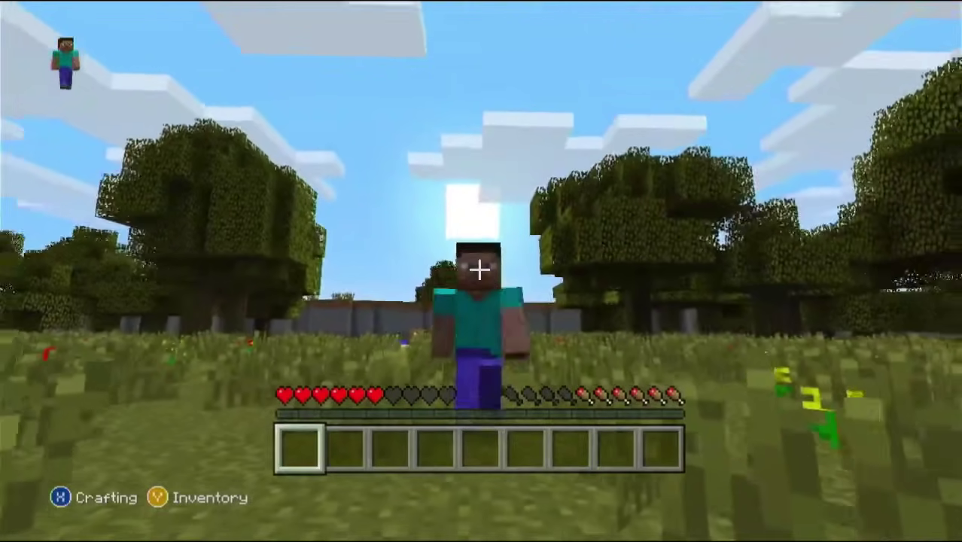
{"action": "key", "text": "w"}
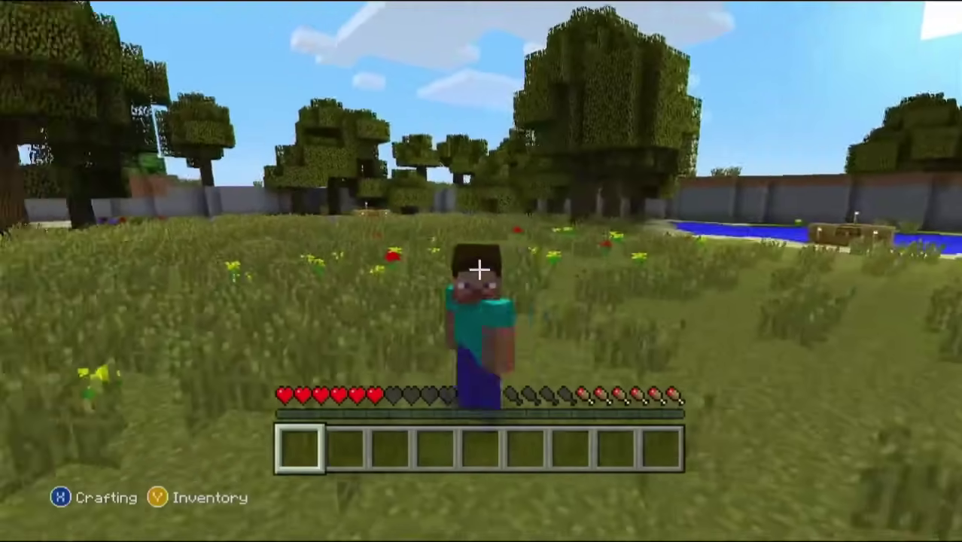
{"action": "key", "text": "w"}
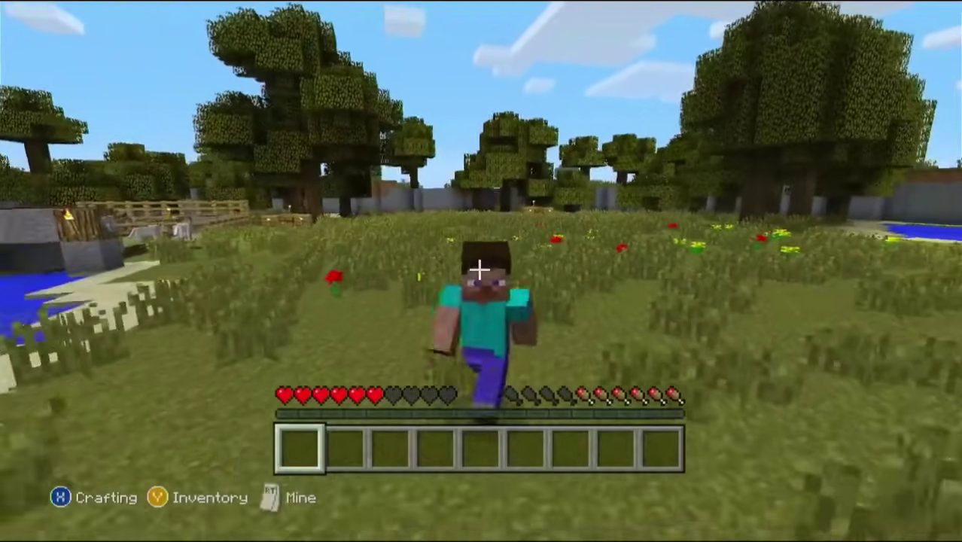
{"action": "key", "text": "w"}
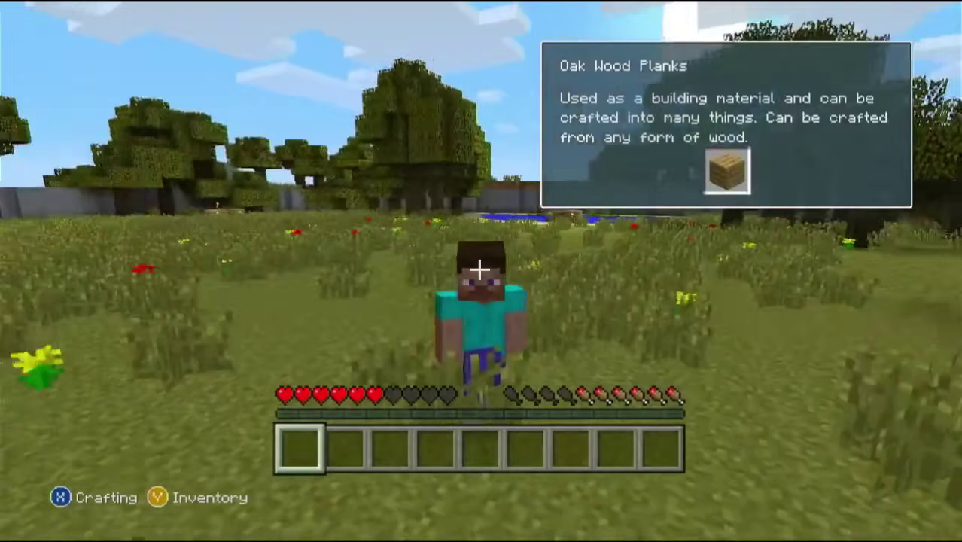
{"action": "key", "text": "w"}
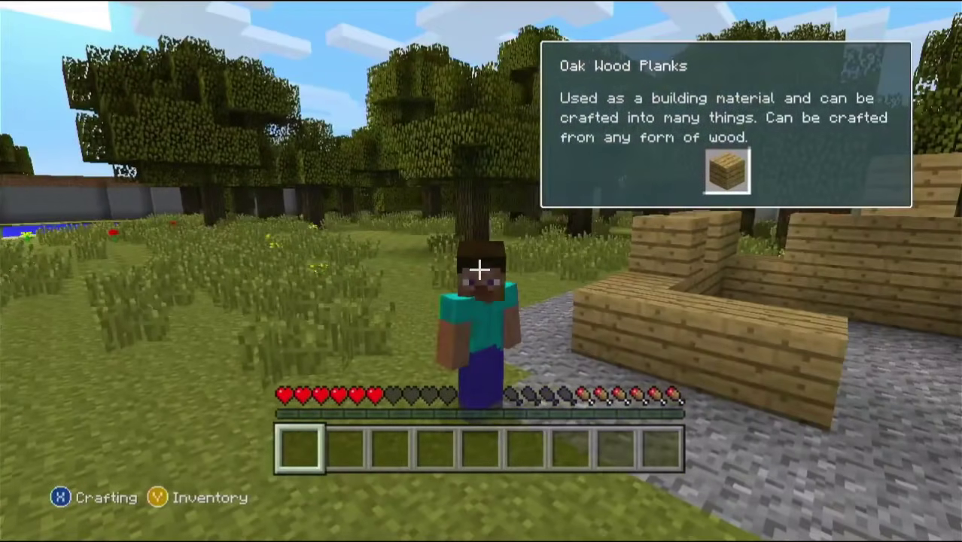